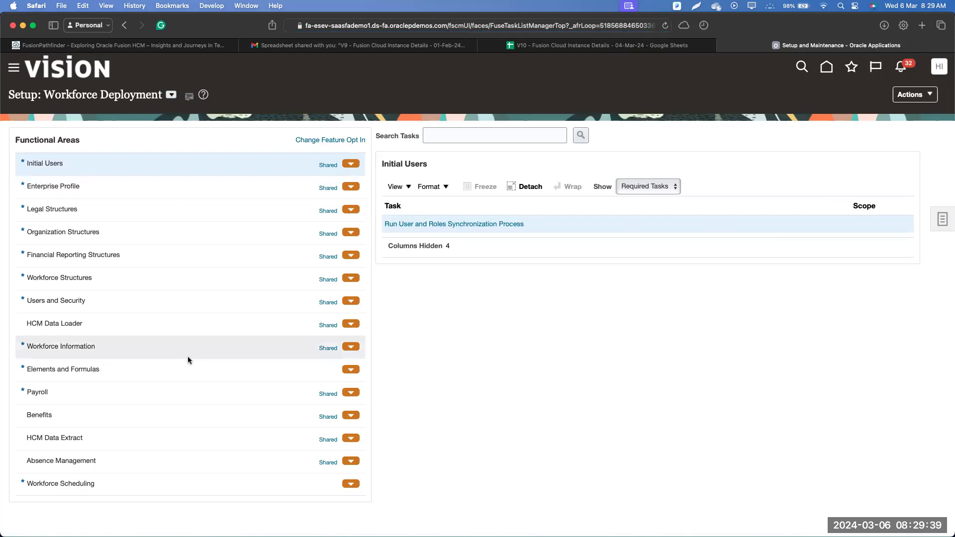
# Step: Switch the setup offering to Recruiting and Candidate Experience
pyautogui.click(171, 95)
pyautogui.scroll(-1, 237, 189)
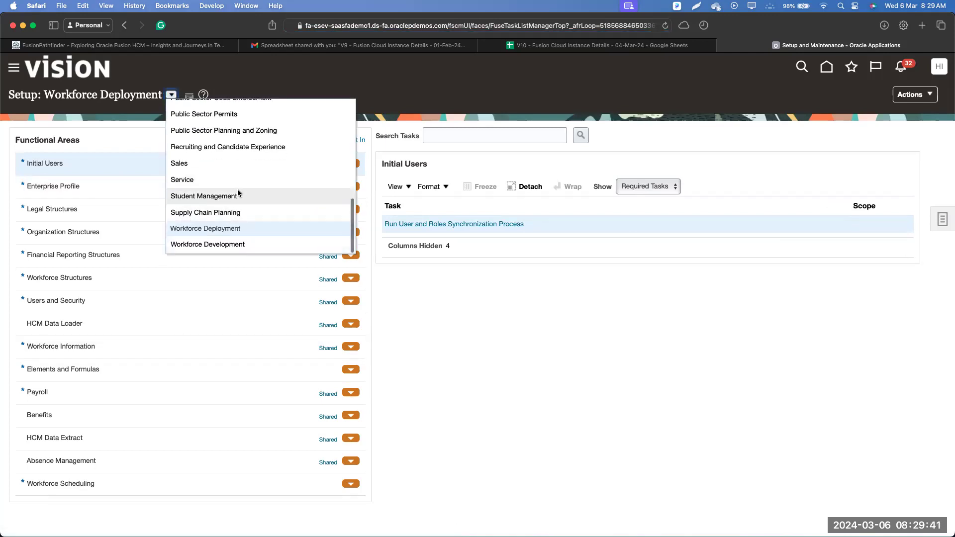
pyautogui.click(255, 147)
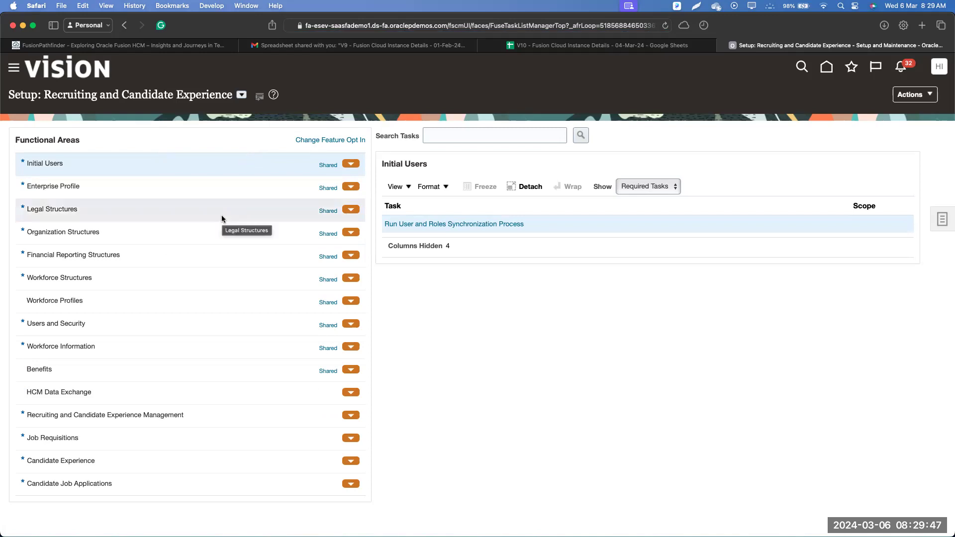
# Step: Open the Job Application Flow Configuration task of the Candidate Experience functional area
pyautogui.scroll(-3, 222, 218)
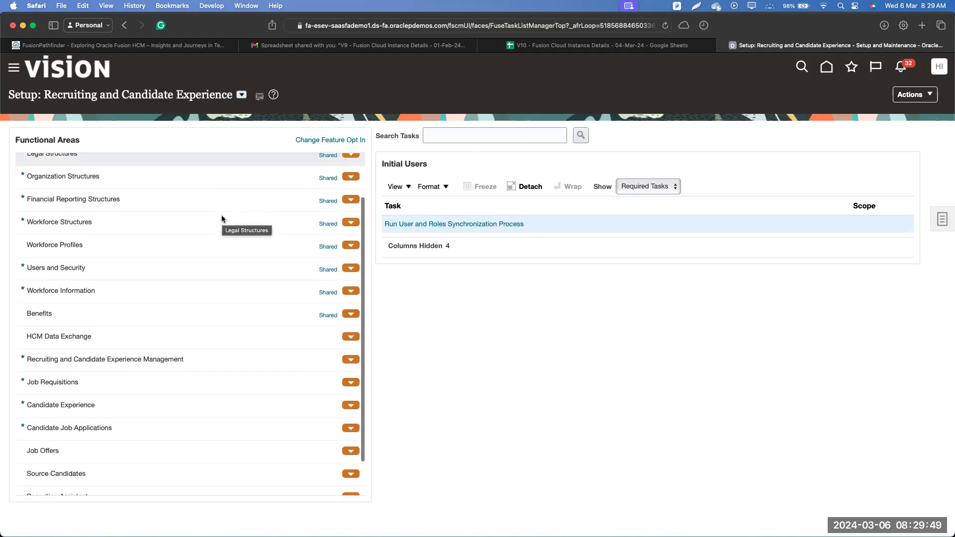
pyautogui.scroll(-1, 222, 218)
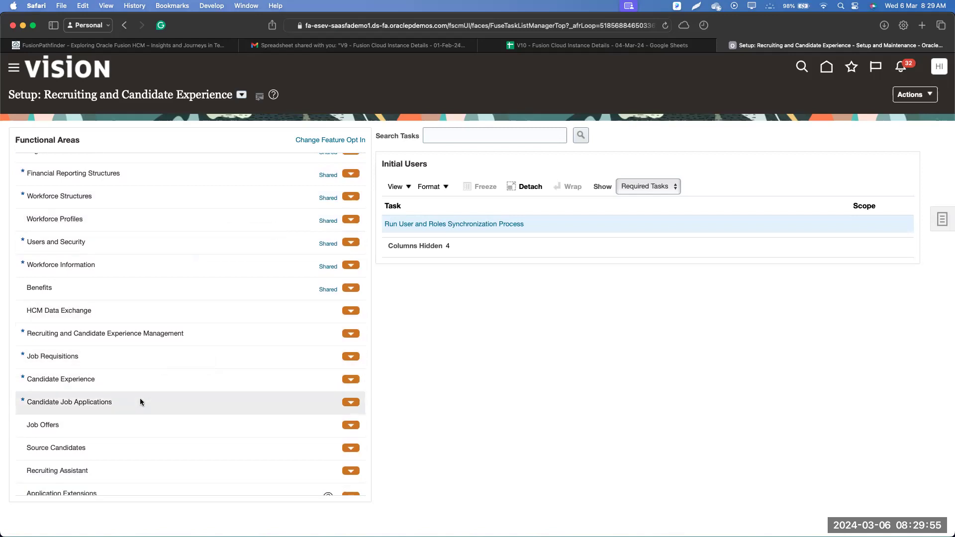
pyautogui.click(144, 381)
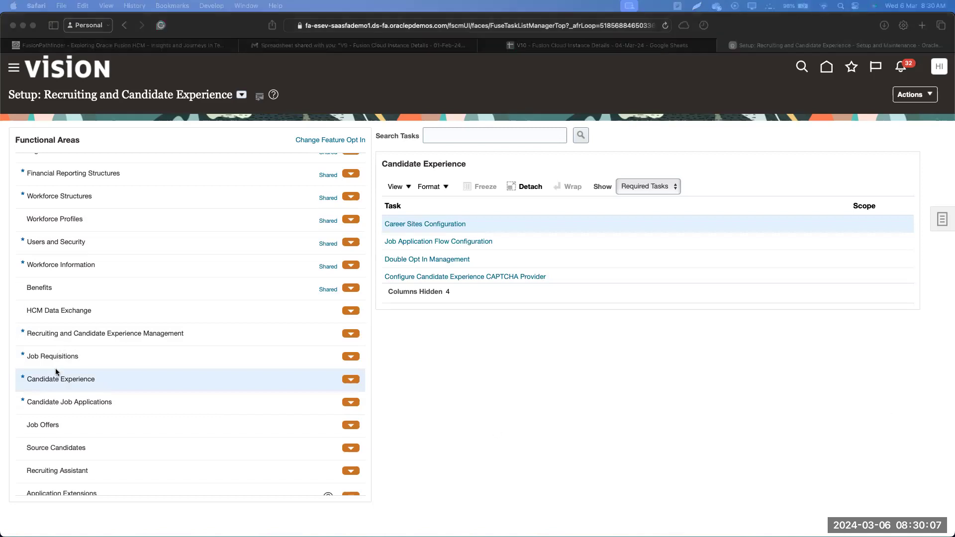
pyautogui.moveTo(48, 364)
pyautogui.mouseDown()
pyautogui.moveTo(73, 365)
pyautogui.moveTo(89, 414)
pyautogui.mouseUp()
pyautogui.moveTo(58, 341); pyautogui.dragTo(108, 344)
pyautogui.click(515, 240)
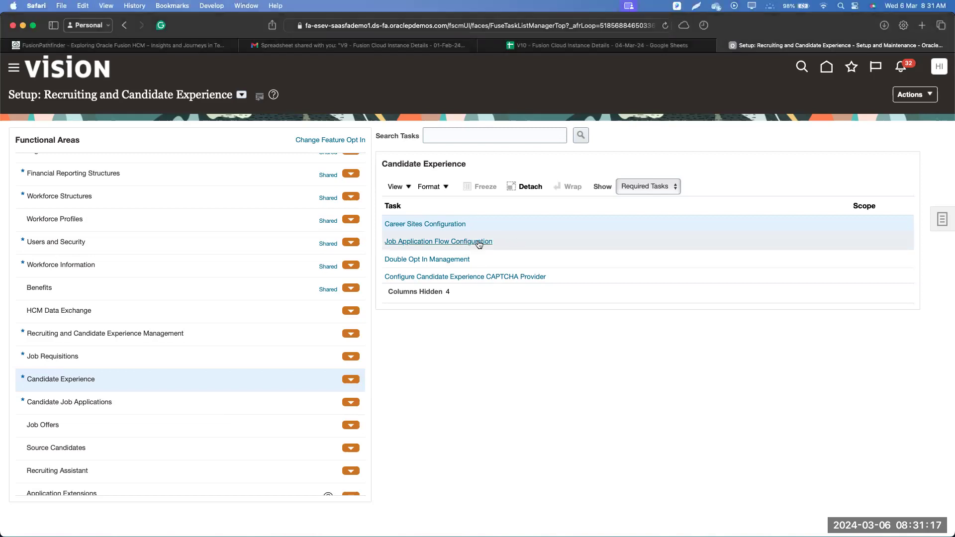
pyautogui.click(479, 242)
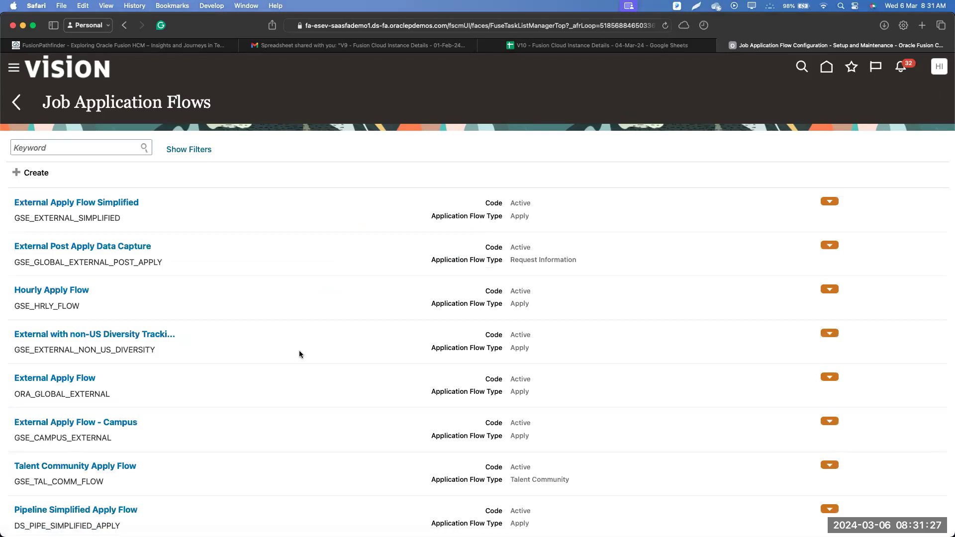
# Step: Examine the job application flows, their available filters and the actions offered for External Apply Flow Simplified
pyautogui.scroll(-8, 299, 351)
pyautogui.scroll(8, 299, 350)
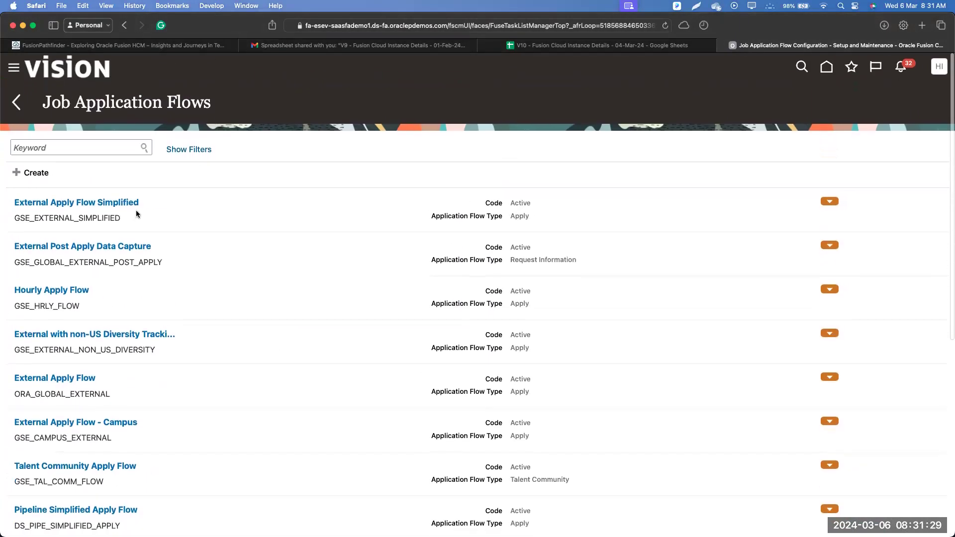
pyautogui.click(178, 153)
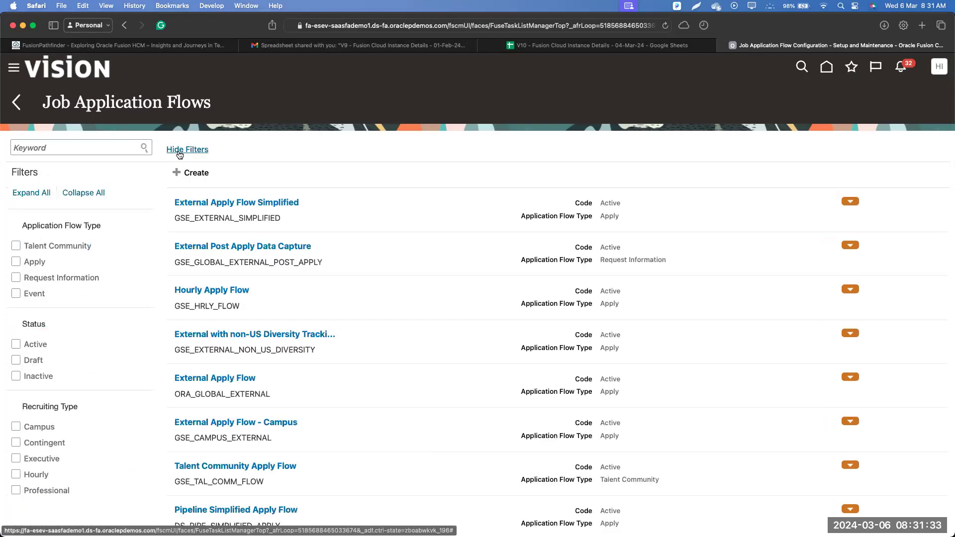
pyautogui.scroll(-4, 83, 342)
pyautogui.scroll(4, 93, 277)
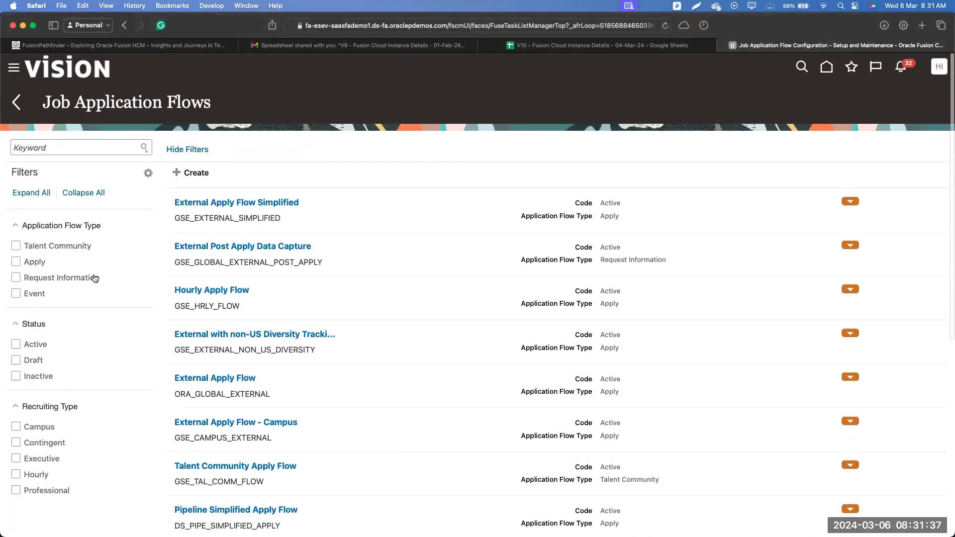
pyautogui.click(82, 225)
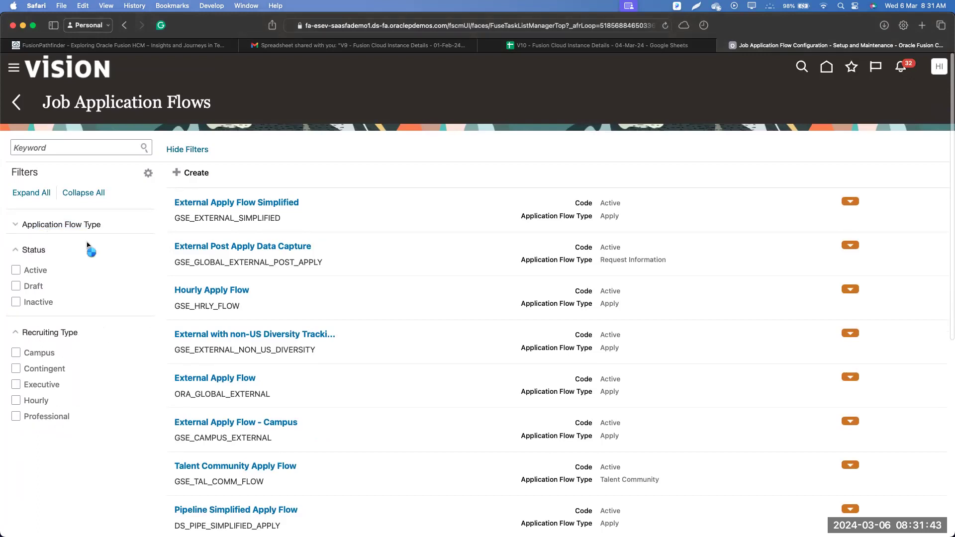
pyautogui.click(81, 226)
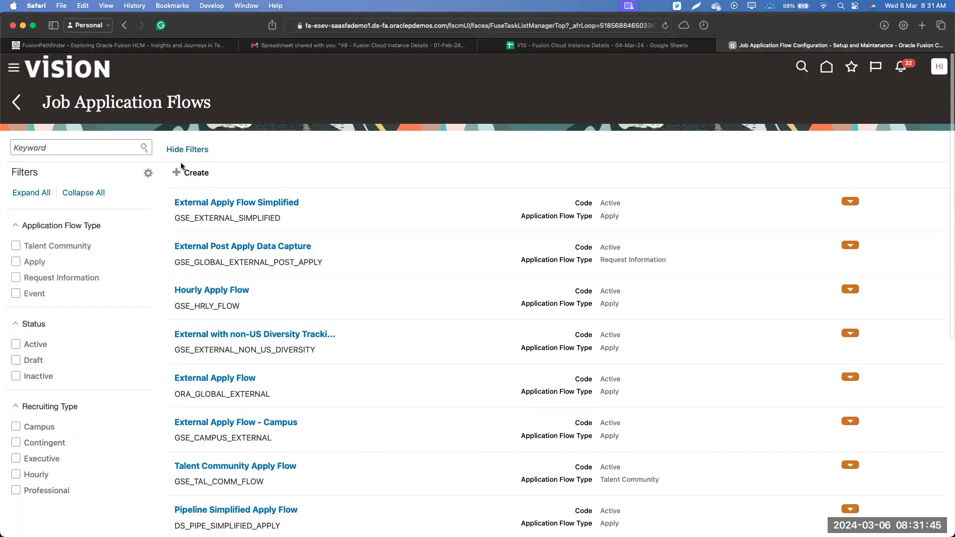
pyautogui.click(113, 150)
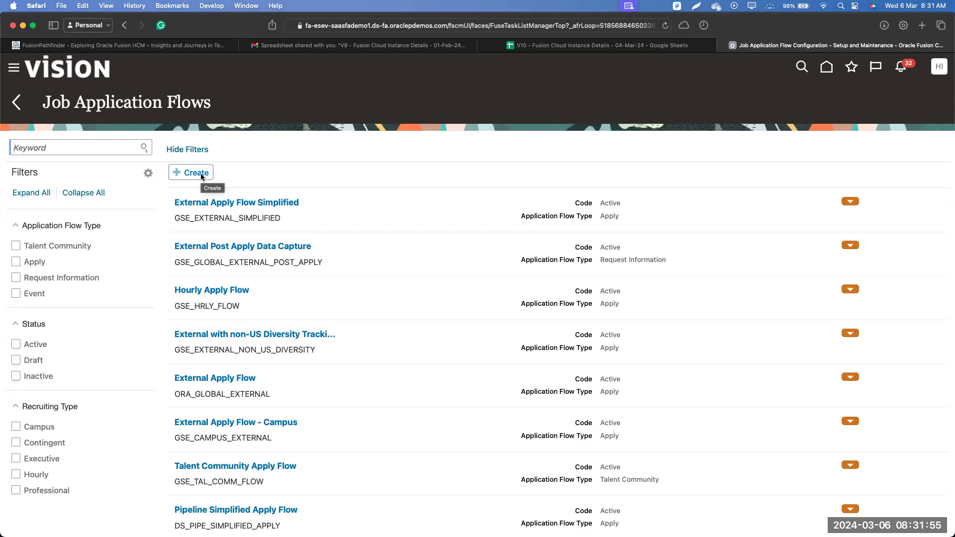
pyautogui.click(849, 202)
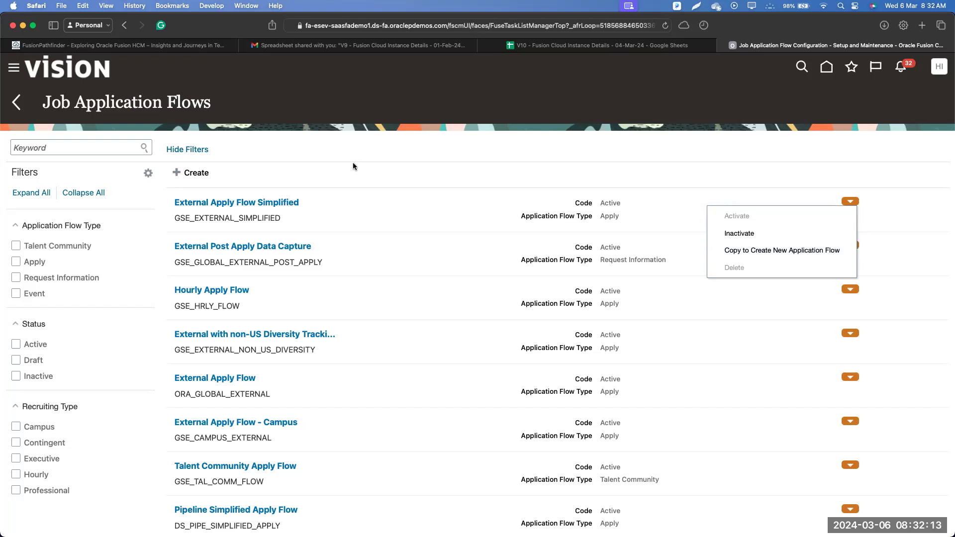
# Step: Create a new application flow and enter UNO_Lateral as both its name and its code
pyautogui.click(192, 173)
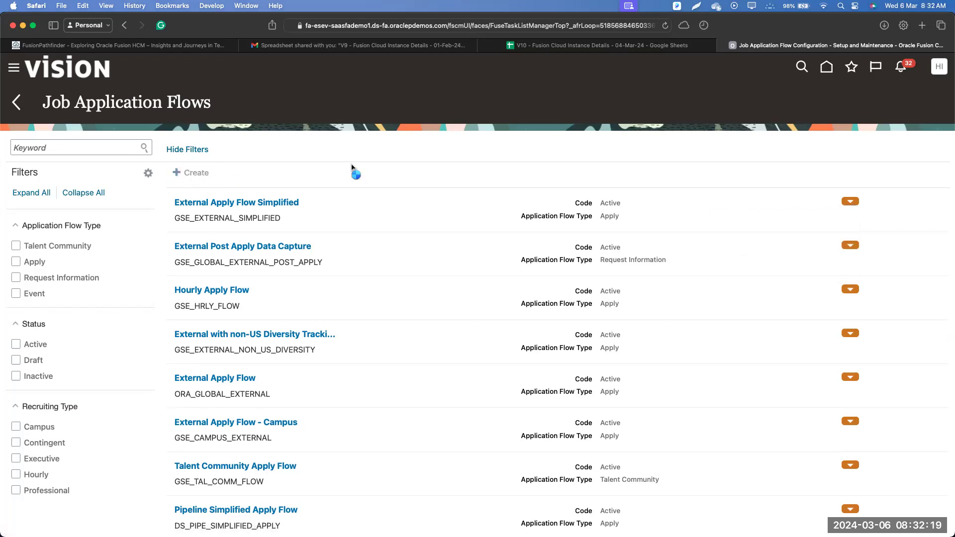
pyautogui.click(328, 168)
pyautogui.write('UNO_')
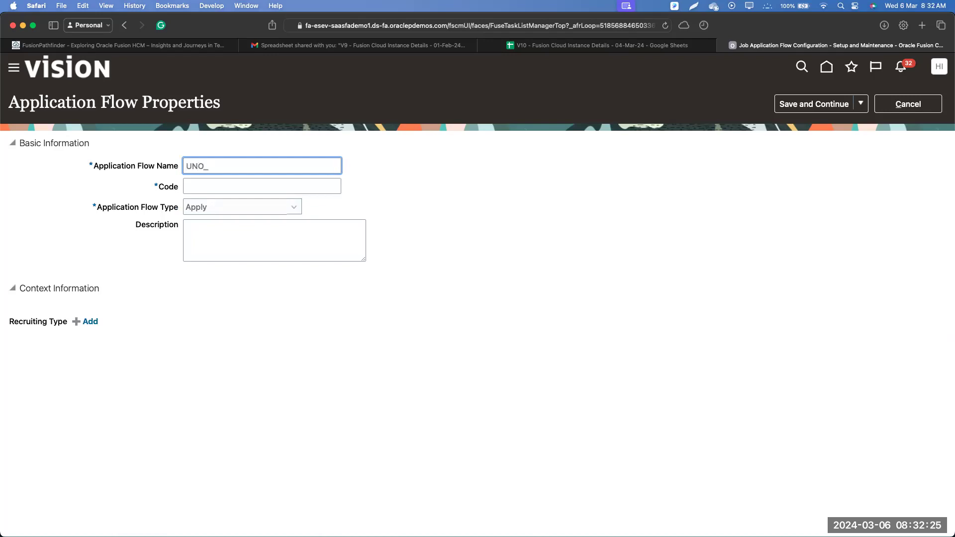
pyautogui.write('Lateral')
pyautogui.press('super+a')
pyautogui.press('super+c')
pyautogui.press('Tab')
pyautogui.press('super+v')
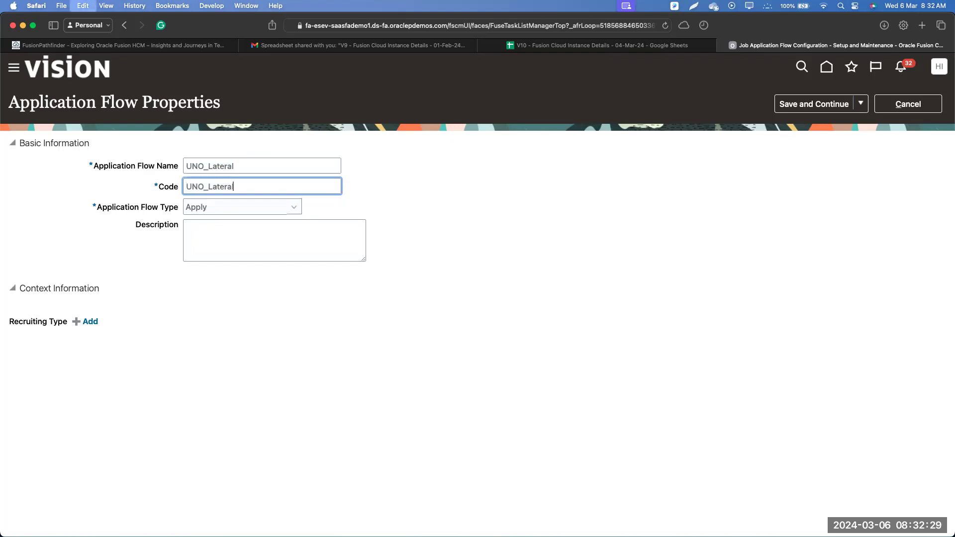
# Step: Review the application flow type options and choose Apply as the type for the new flow
pyautogui.click(270, 211)
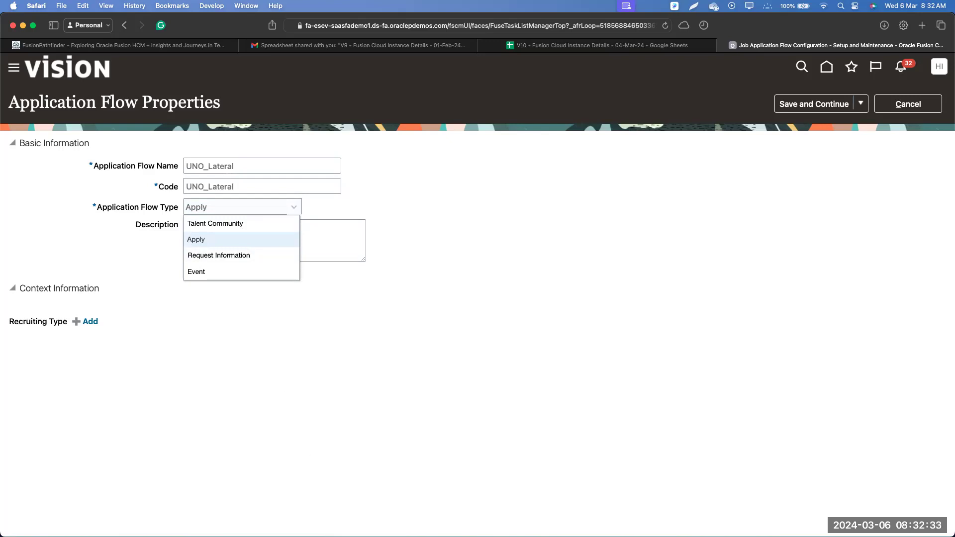
pyautogui.moveTo(218, 286)
pyautogui.mouseDown()
pyautogui.moveTo(177, 216)
pyautogui.moveTo(267, 237)
pyautogui.moveTo(207, 287)
pyautogui.mouseUp()
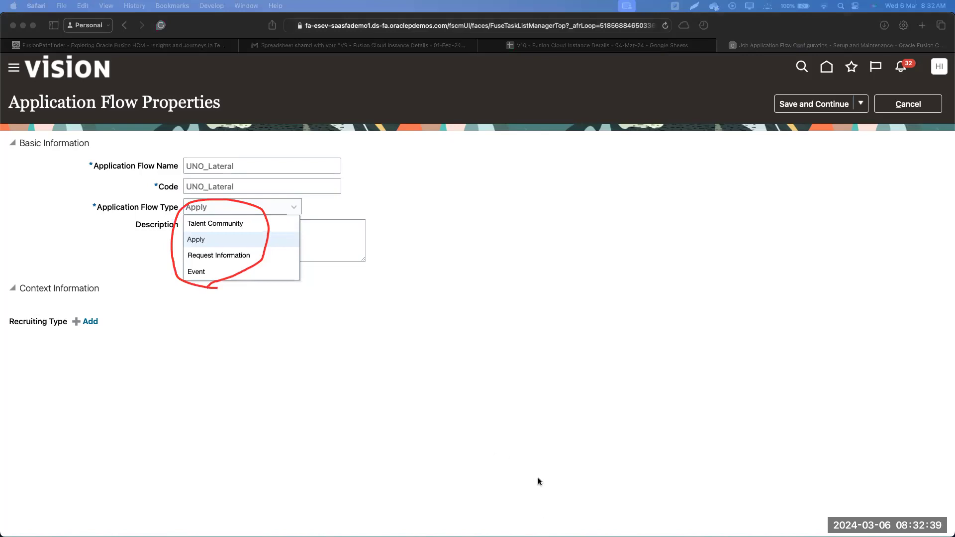
pyautogui.moveTo(192, 229); pyautogui.dragTo(224, 228)
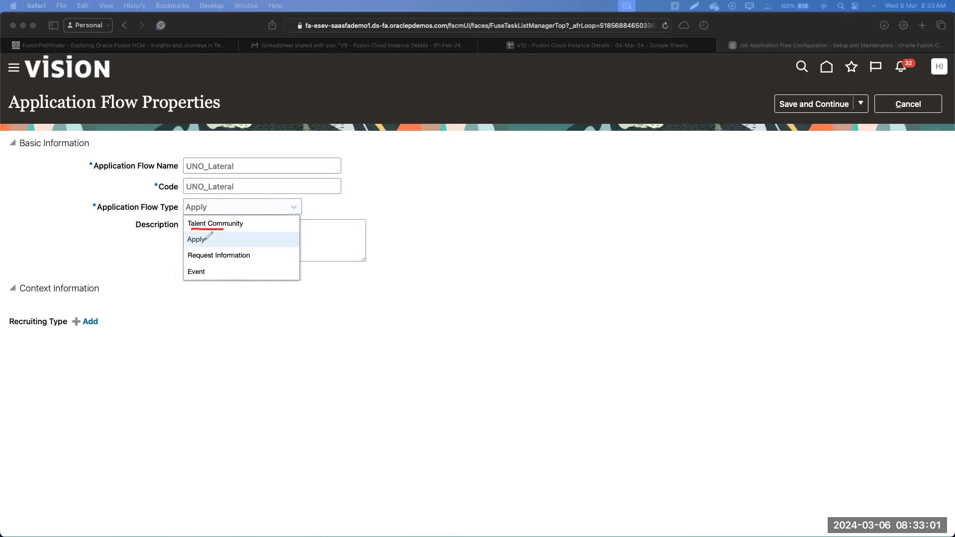
pyautogui.moveTo(179, 245); pyautogui.dragTo(216, 248)
pyautogui.moveTo(185, 262); pyautogui.dragTo(233, 260)
pyautogui.moveTo(177, 282)
pyautogui.mouseDown()
pyautogui.moveTo(226, 283)
pyautogui.moveTo(222, 256)
pyautogui.moveTo(189, 253)
pyautogui.moveTo(180, 283)
pyautogui.mouseUp()
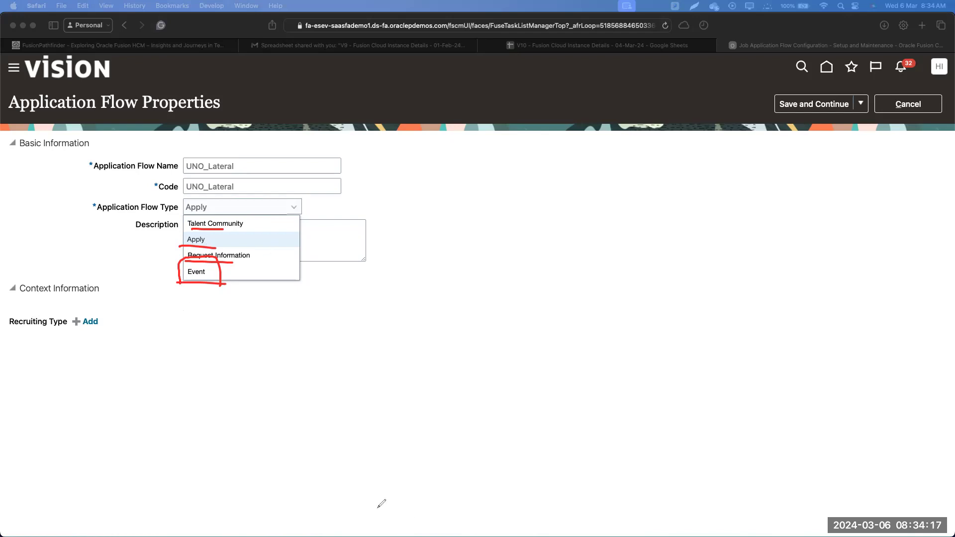
pyautogui.click(538, 475)
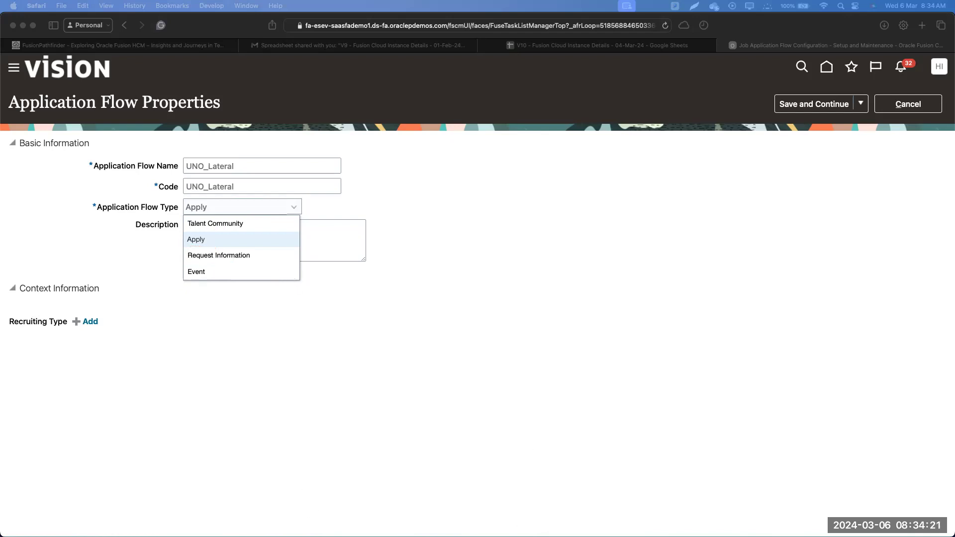
pyautogui.click(233, 243)
pyautogui.click(232, 241)
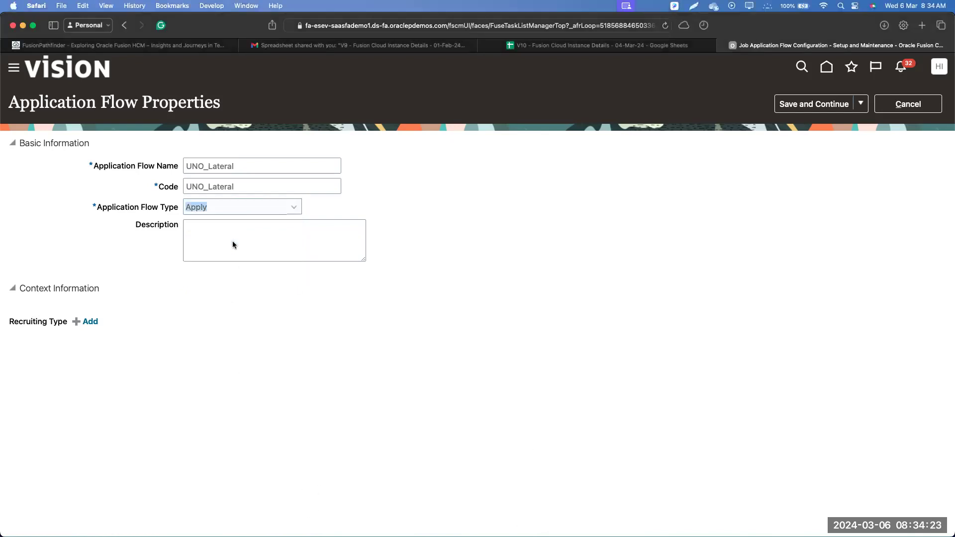
pyautogui.click(189, 232)
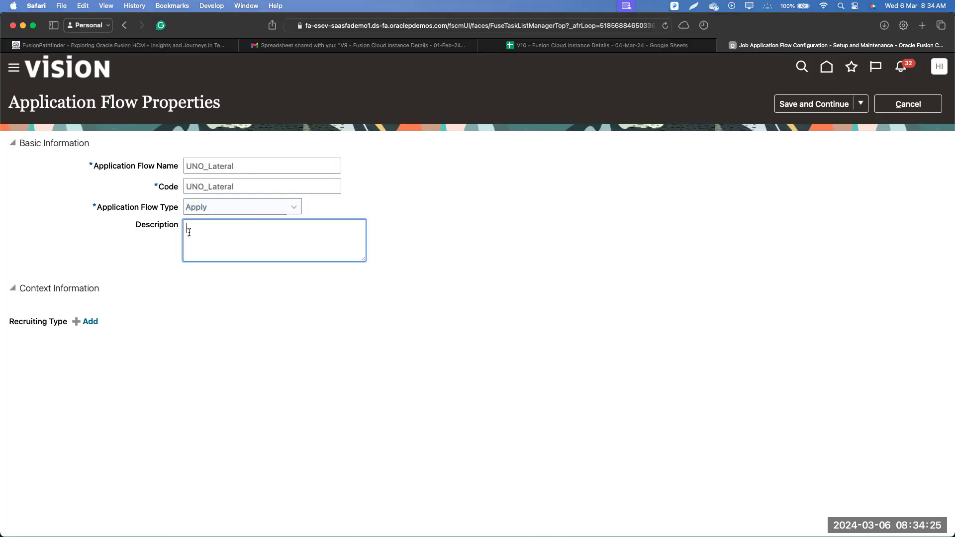
# Step: Add a recruiting type to the flow's context information and set it to Professional
pyautogui.moveTo(108, 293); pyautogui.dragTo(17, 293)
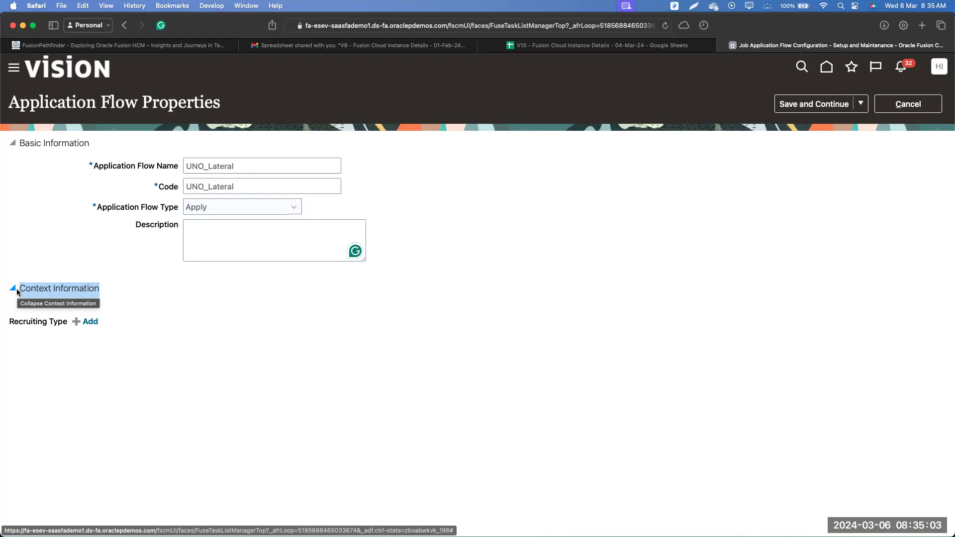
pyautogui.click(91, 322)
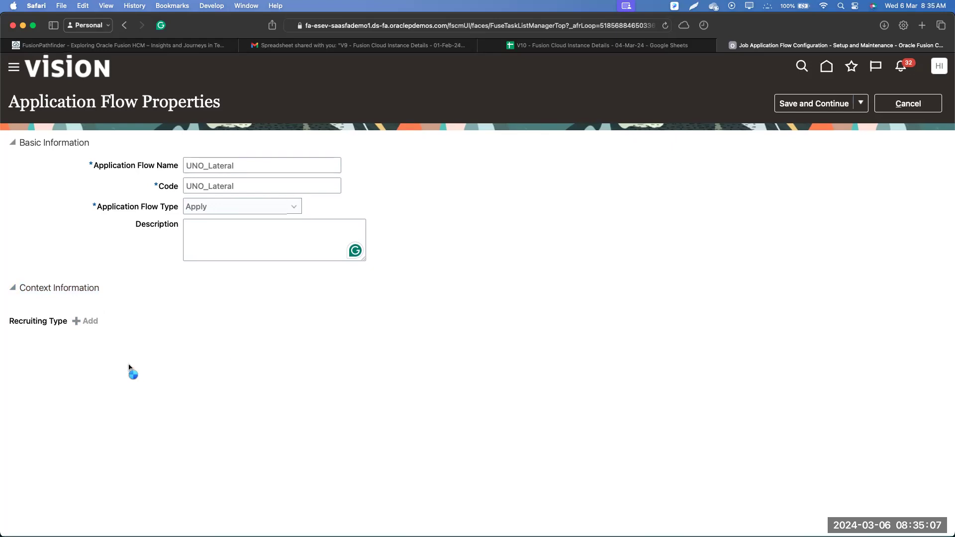
pyautogui.click(171, 326)
pyautogui.click(238, 322)
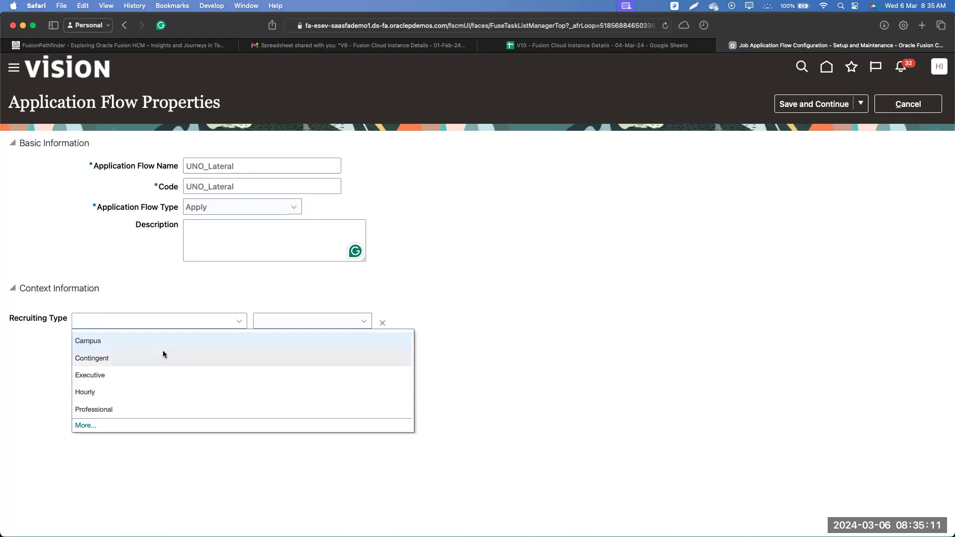
pyautogui.click(148, 406)
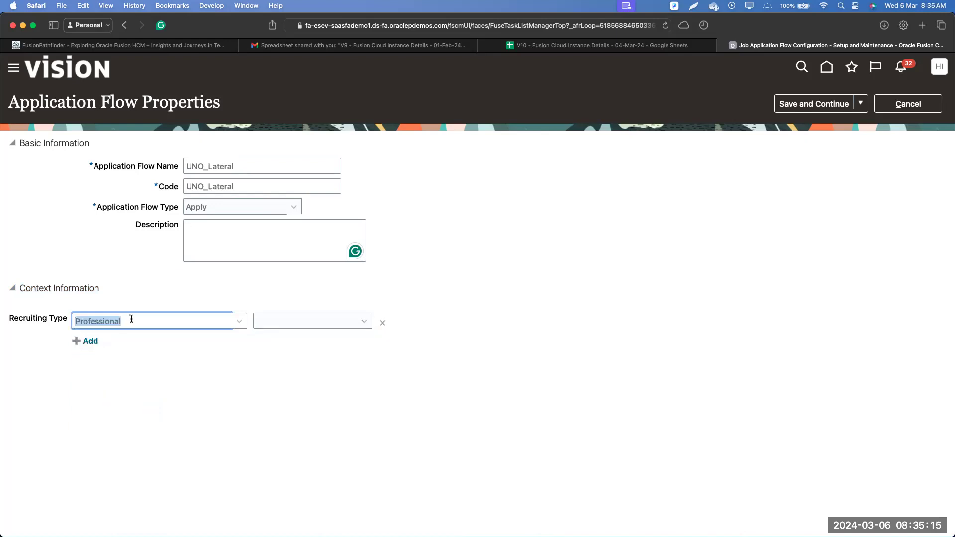
# Step: Change the application flow's name and code to UNO_Professional
pyautogui.doubleClick(215, 167)
pyautogui.moveTo(235, 166); pyautogui.dragTo(208, 187)
pyautogui.write('Professional')
pyautogui.press('super+v')
# Step: Mark the flow as Default for the Professional recruiting type, then save it and continue
pyautogui.click(364, 322)
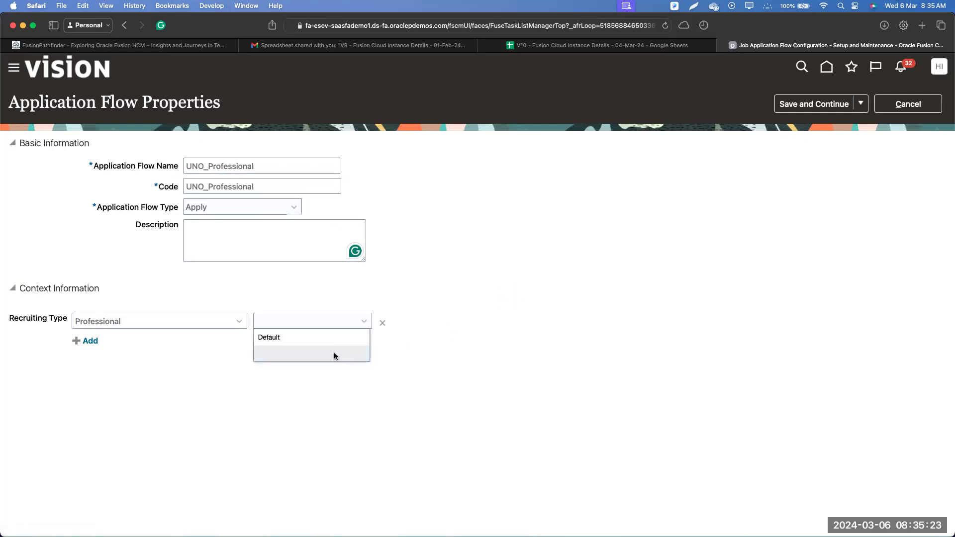
pyautogui.click(327, 340)
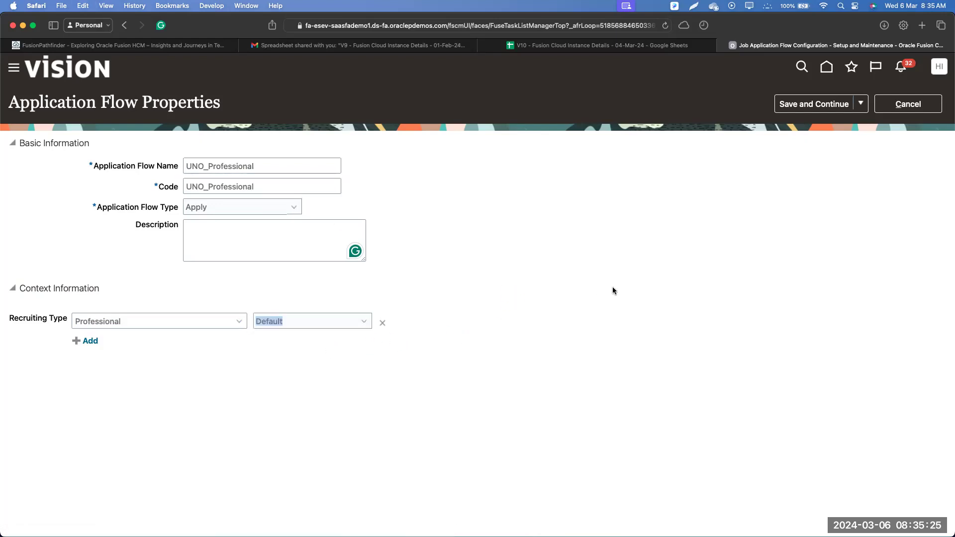
pyautogui.click(604, 316)
pyautogui.click(807, 103)
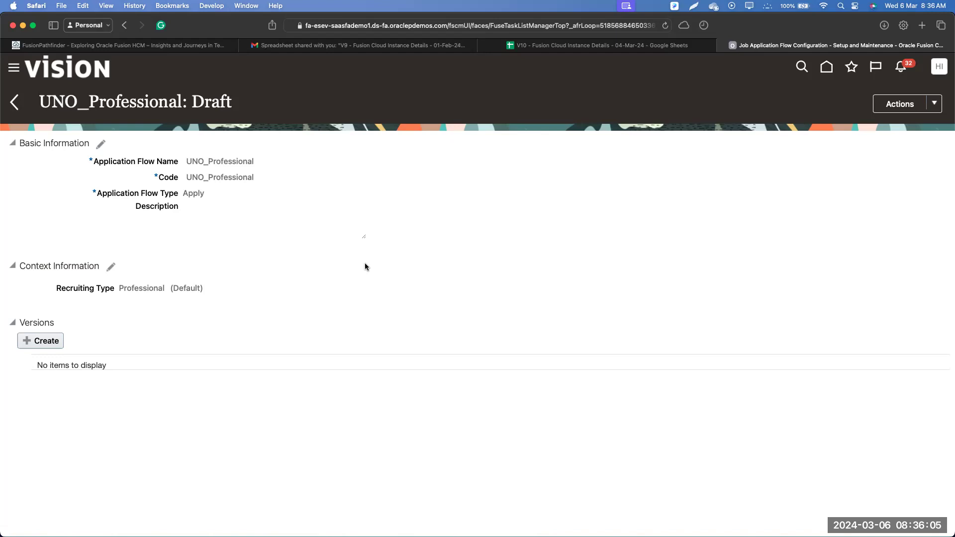
# Step: In a duplicate browser tab, open the Team Leader Service Desk USA requisition from Hiring under My Client Groups
pyautogui.rightClick(768, 43)
pyautogui.click(794, 59)
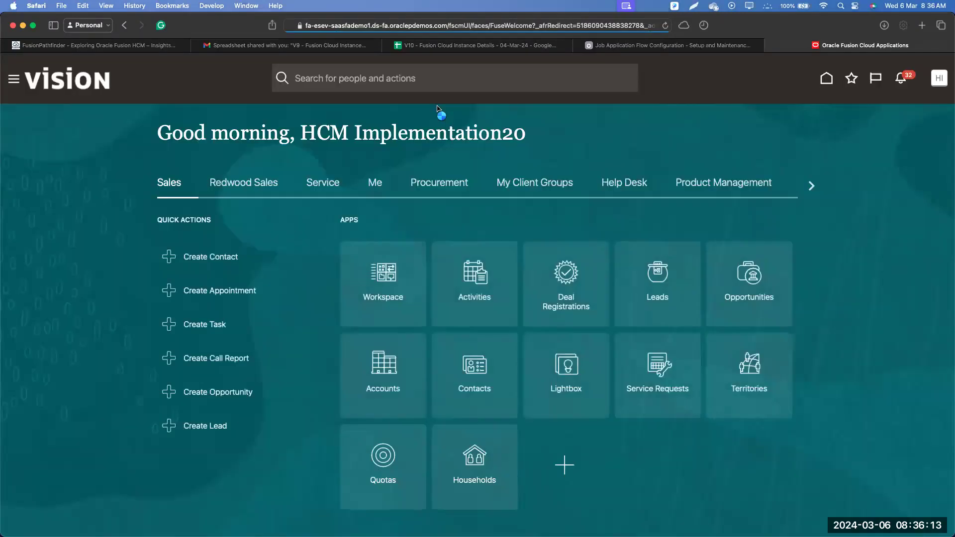
pyautogui.click(534, 185)
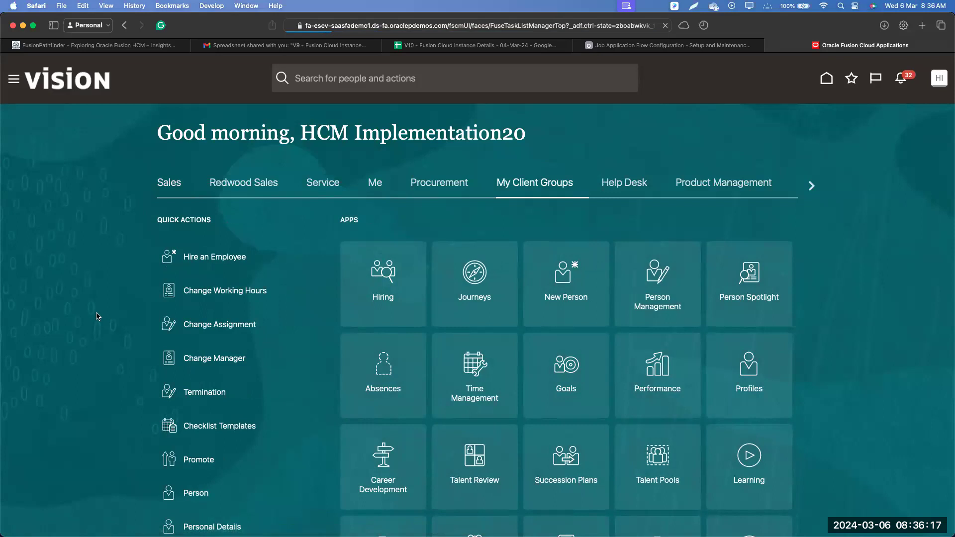
pyautogui.click(159, 329)
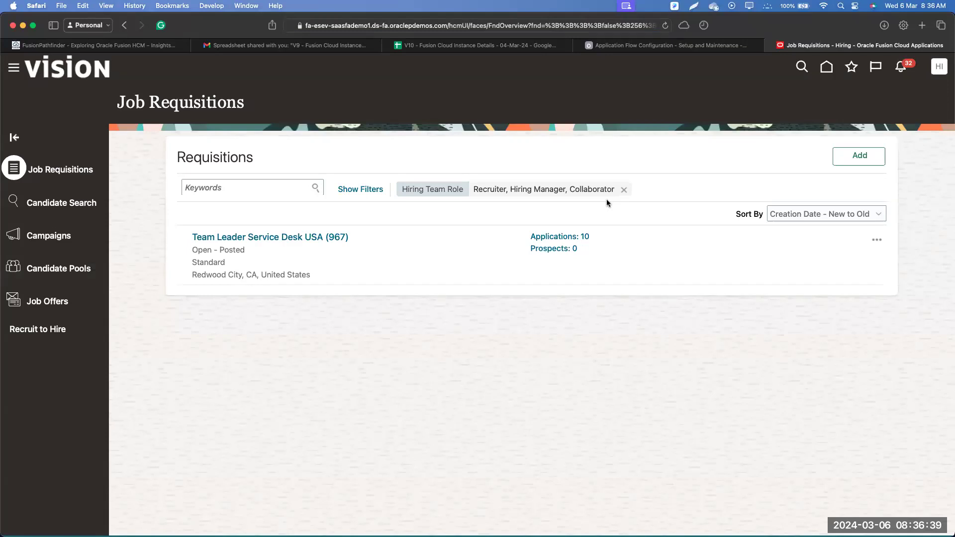
pyautogui.click(307, 239)
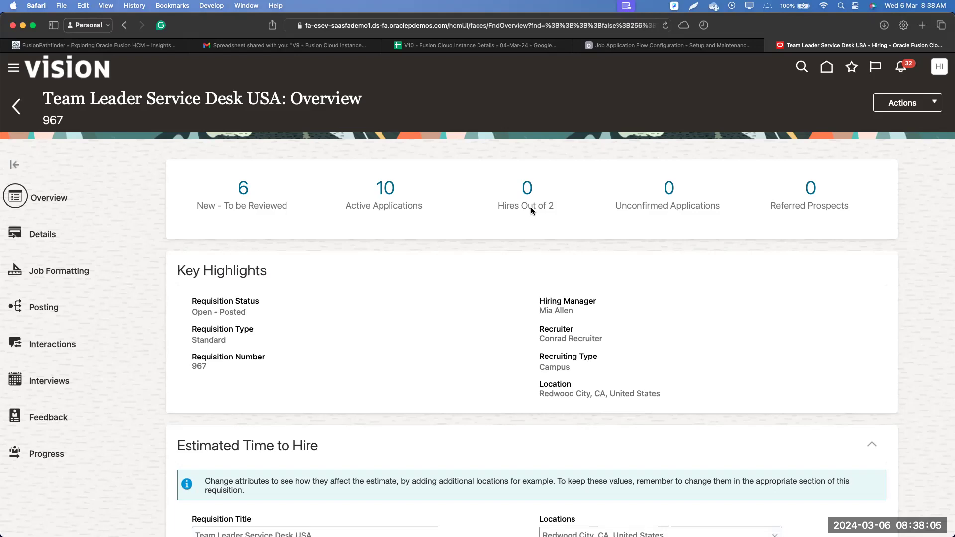
# Step: Open the requisition's details and expand its configuration section to check the external application flow
pyautogui.scroll(-1, 315, 355)
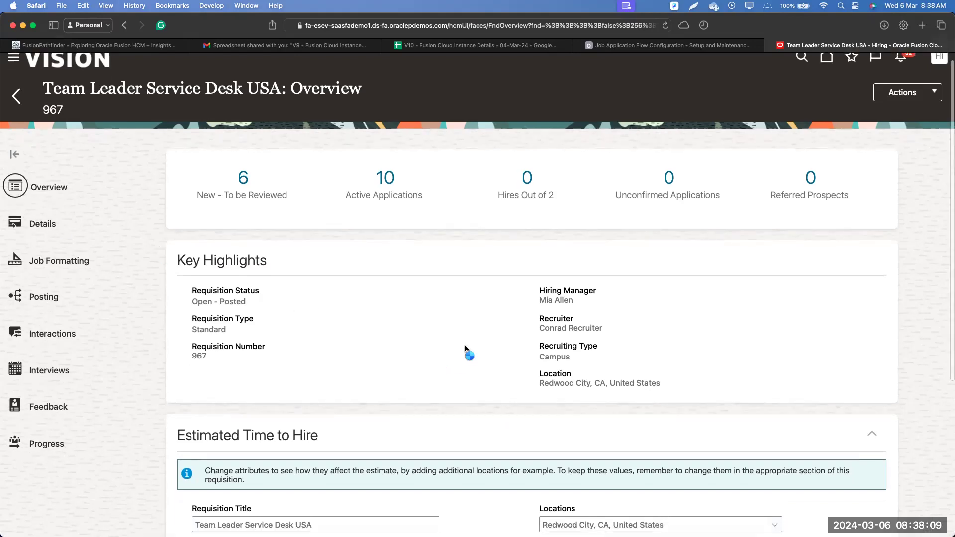
pyautogui.scroll(-2, 466, 351)
pyautogui.scroll(6, 54, 187)
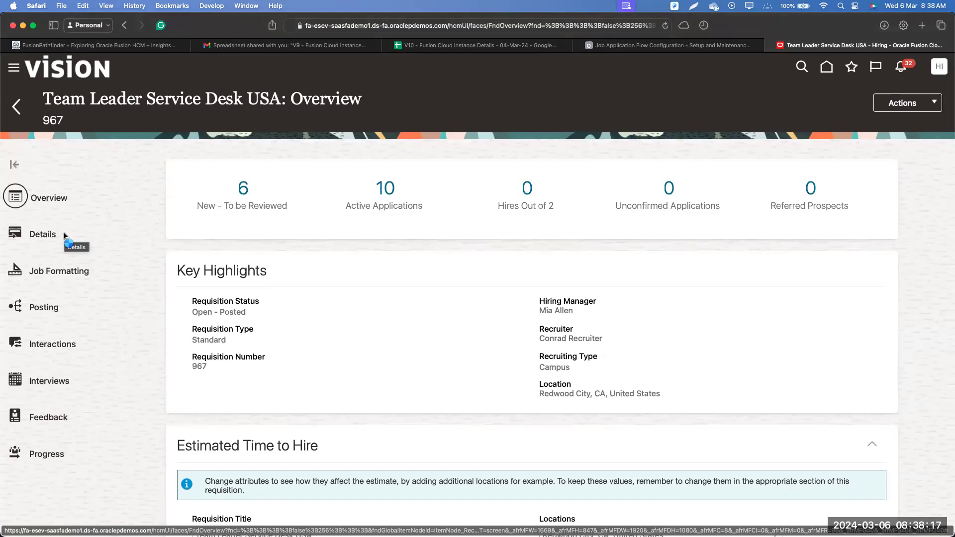
pyautogui.click(65, 236)
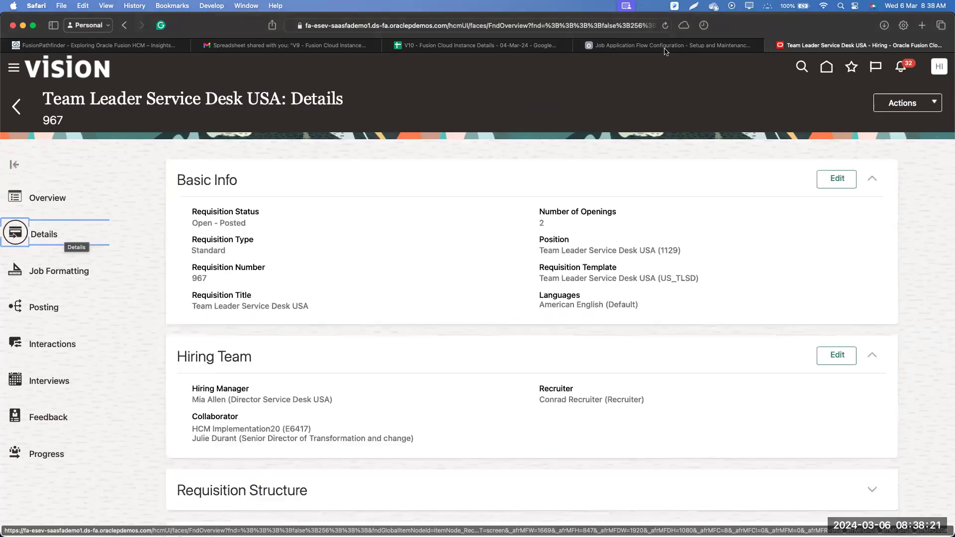
pyautogui.scroll(-15, 446, 367)
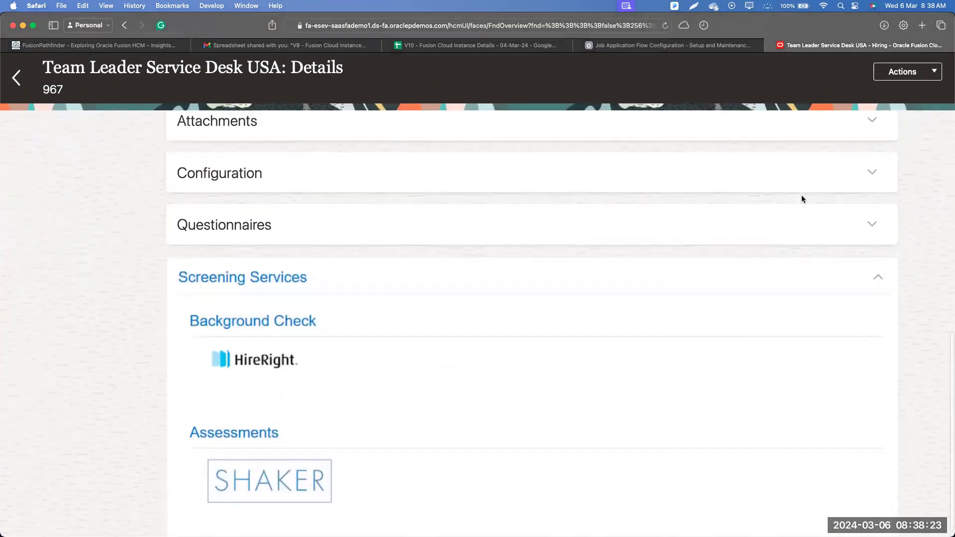
pyautogui.scroll(2, 841, 229)
pyautogui.click(870, 254)
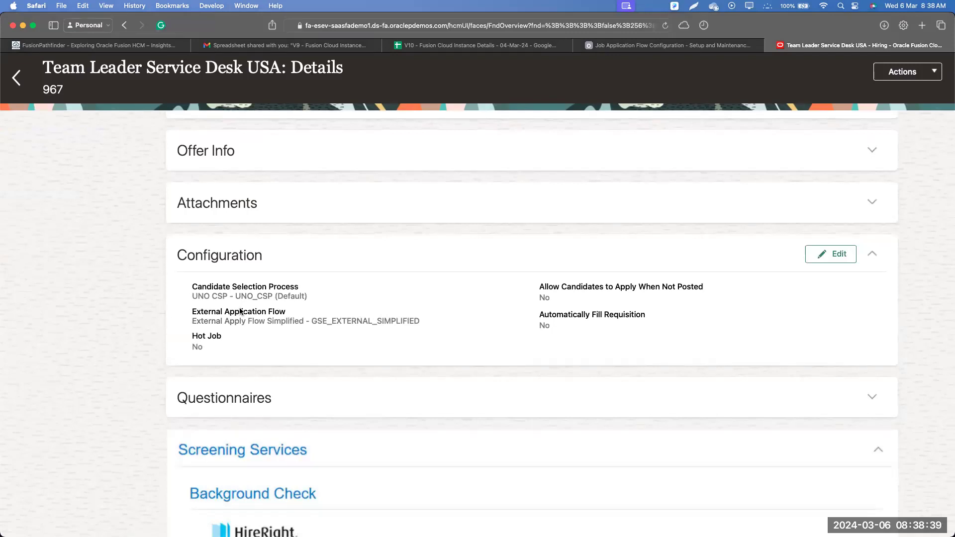
pyautogui.moveTo(193, 311); pyautogui.dragTo(420, 323)
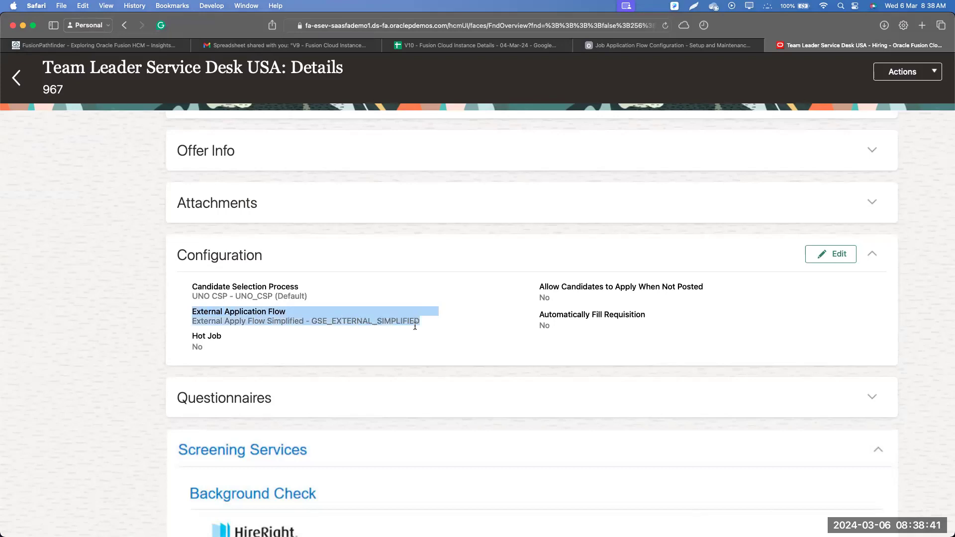
pyautogui.moveTo(329, 326); pyautogui.dragTo(302, 323)
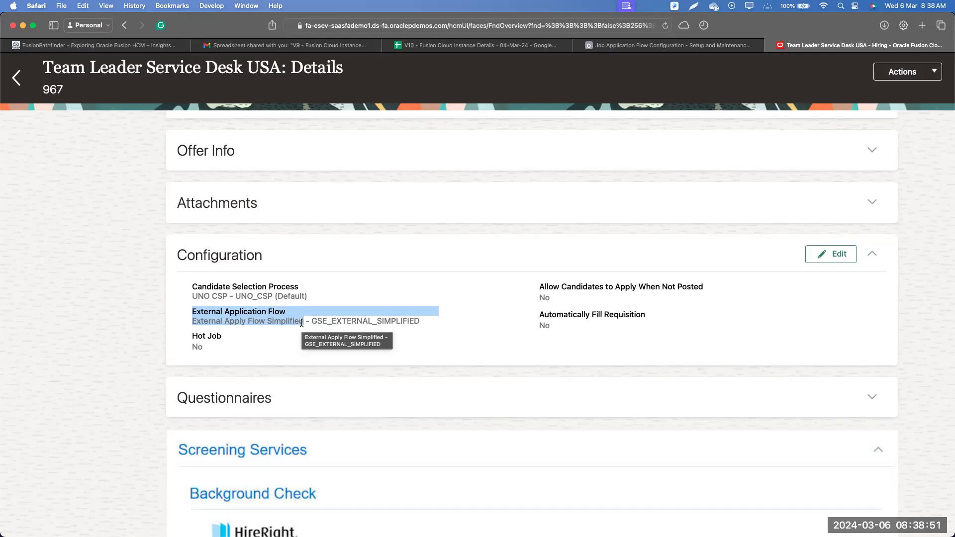
# Step: Return to the UNO_Professional flow, create a version named V1, and set it to start on activation
pyautogui.click(642, 46)
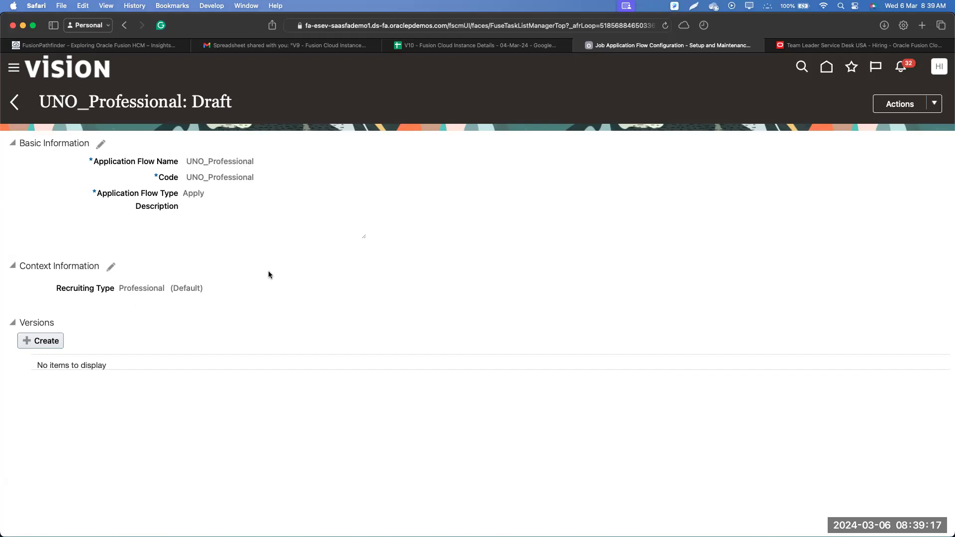
pyautogui.click(45, 341)
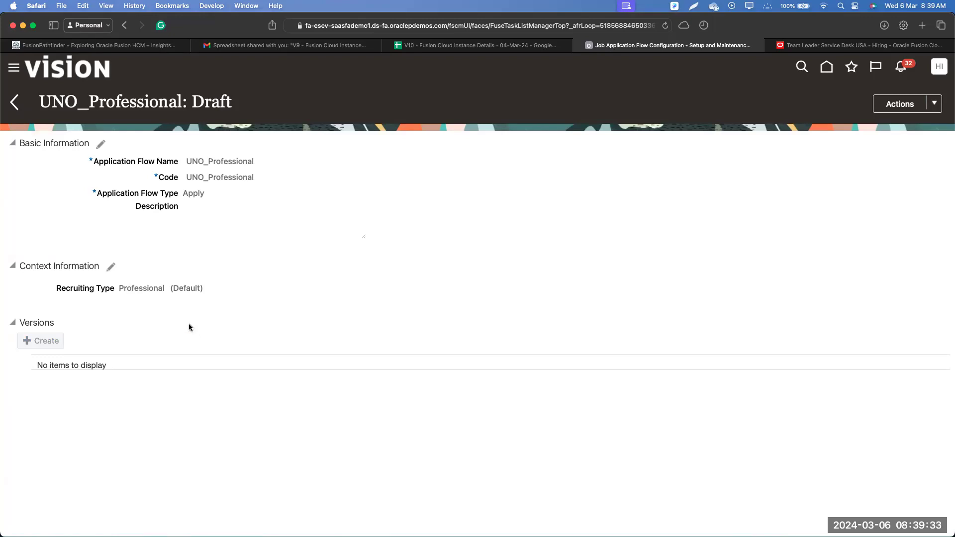
pyautogui.click(238, 148)
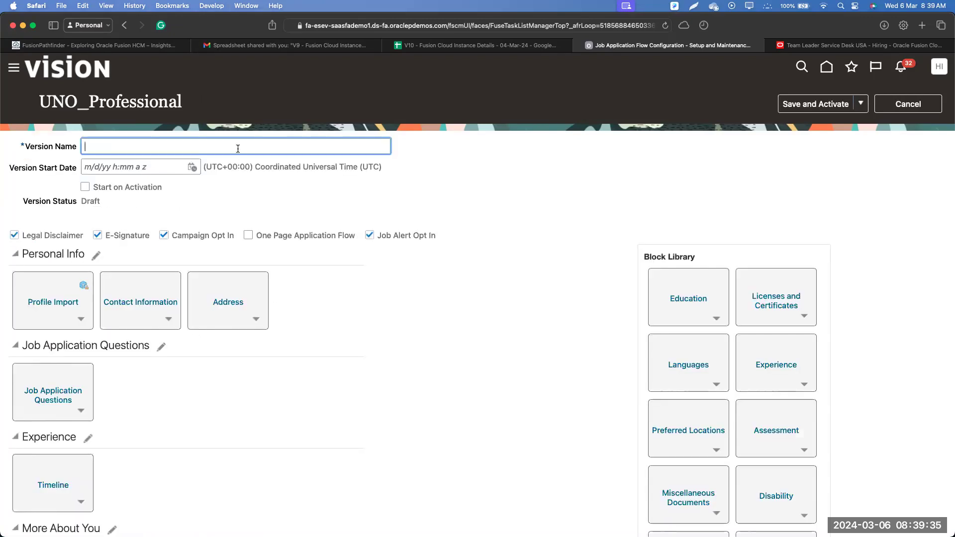
pyautogui.write('V1')
pyautogui.click(152, 186)
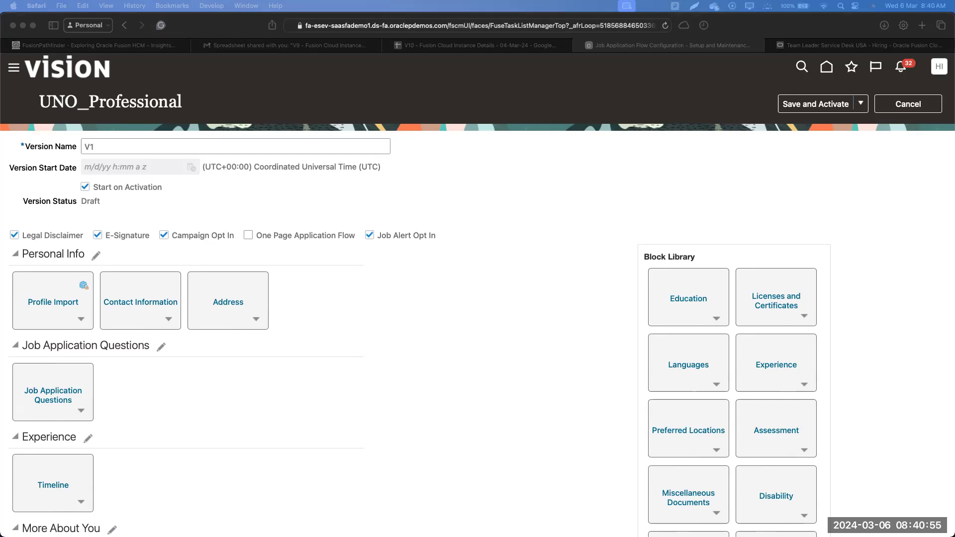
pyautogui.moveTo(10, 244)
pyautogui.mouseDown()
pyautogui.moveTo(334, 256)
pyautogui.moveTo(442, 249)
pyautogui.moveTo(447, 237)
pyautogui.moveTo(372, 215)
pyautogui.moveTo(203, 210)
pyautogui.moveTo(77, 211)
pyautogui.moveTo(6, 227)
pyautogui.moveTo(5, 248)
pyautogui.moveTo(11, 238)
pyautogui.mouseUp()
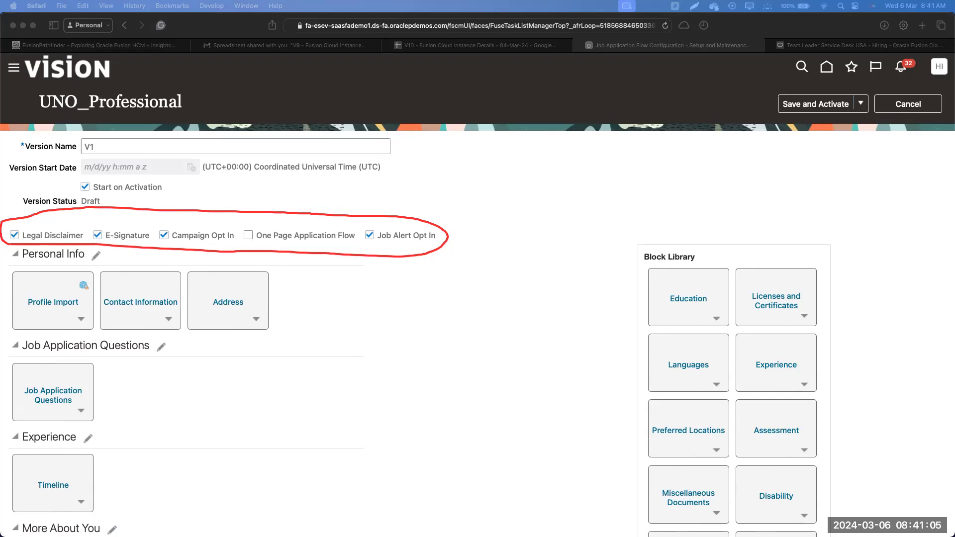
pyautogui.click(532, 469)
pyautogui.moveTo(8, 243); pyautogui.dragTo(71, 243)
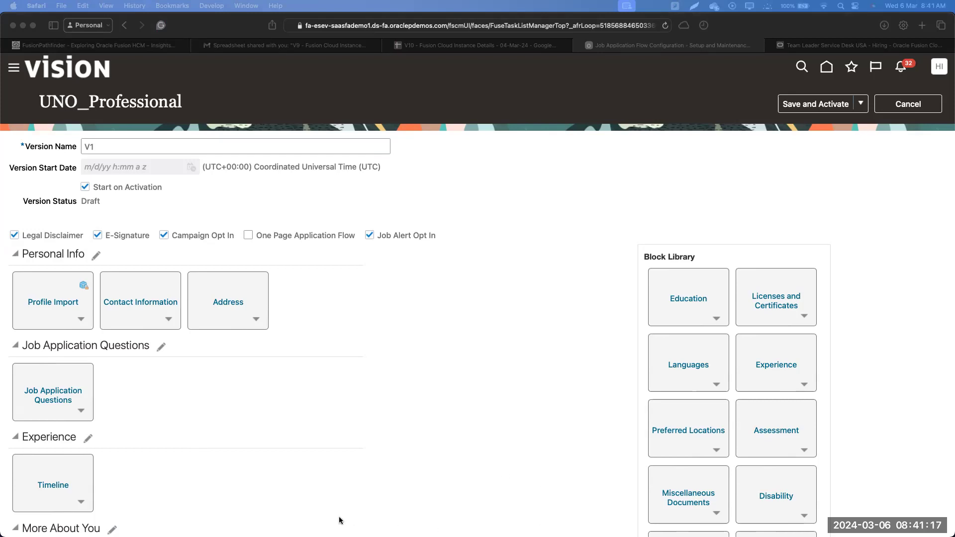
# Step: Return to the Team Leader Service Desk USA requisition and preview it as External - Desktop
pyautogui.click(812, 49)
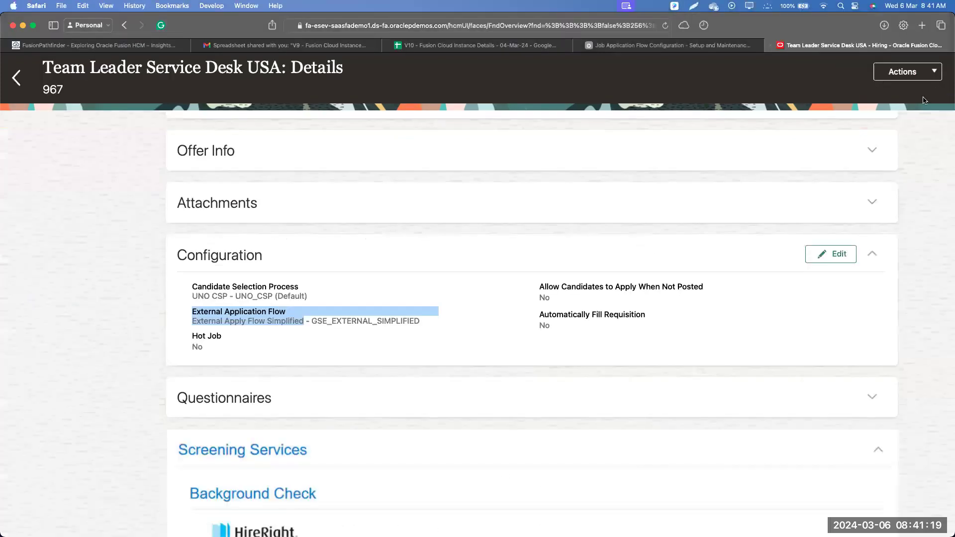
pyautogui.click(909, 74)
pyautogui.click(863, 111)
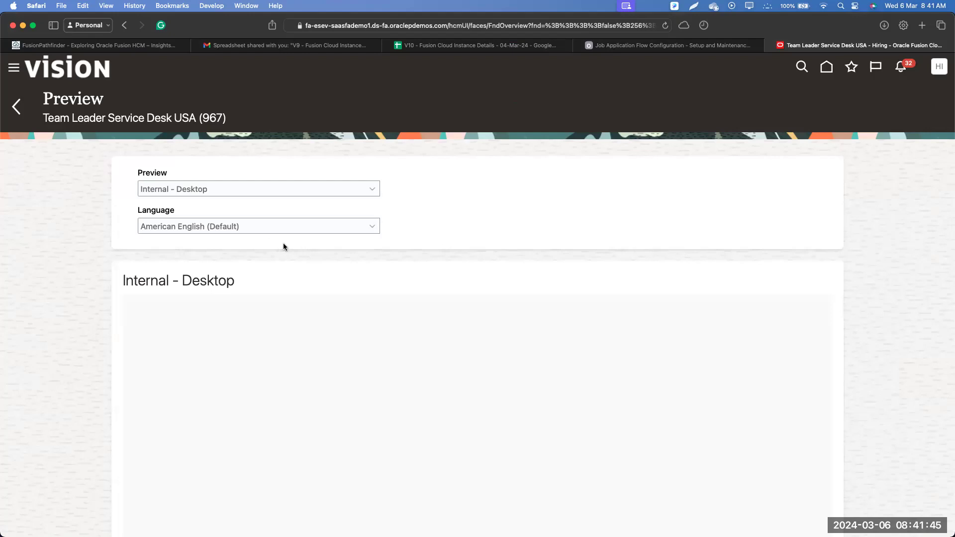
pyautogui.click(299, 185)
pyautogui.click(284, 222)
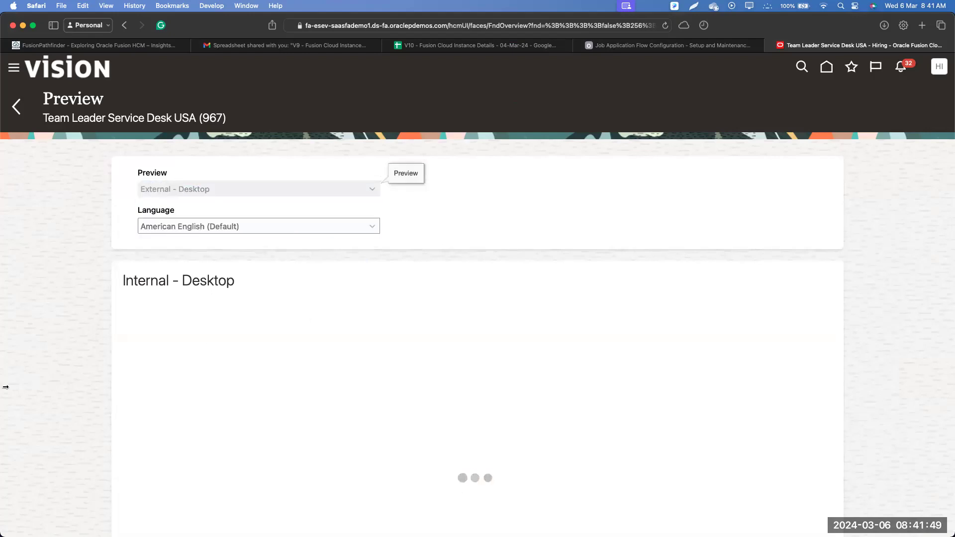
# Step: Check the external job posting preview on the Redwood (redwood-site) career site, declining access to the current location
pyautogui.scroll(-3, 124, 366)
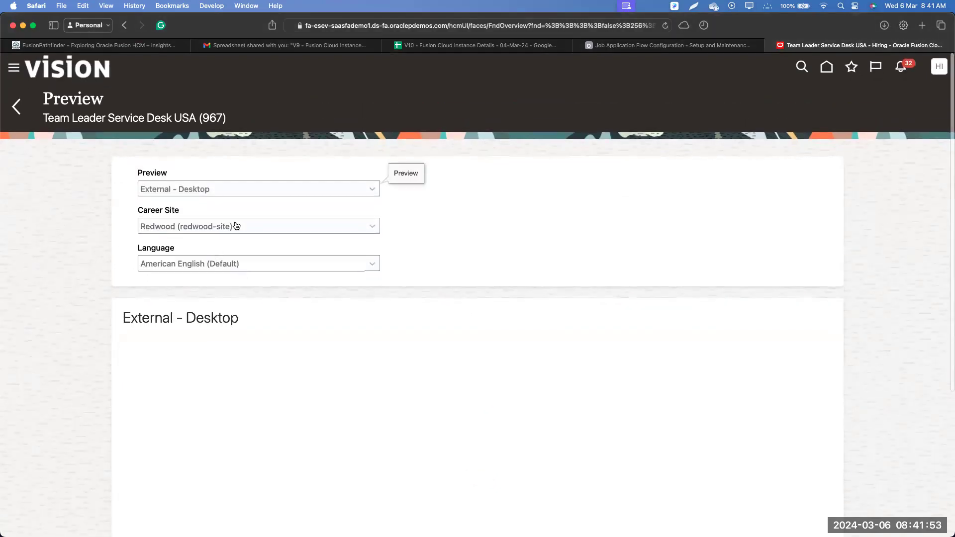
pyautogui.scroll(-1, 660, 426)
pyautogui.scroll(-5, 659, 423)
pyautogui.scroll(5, 659, 423)
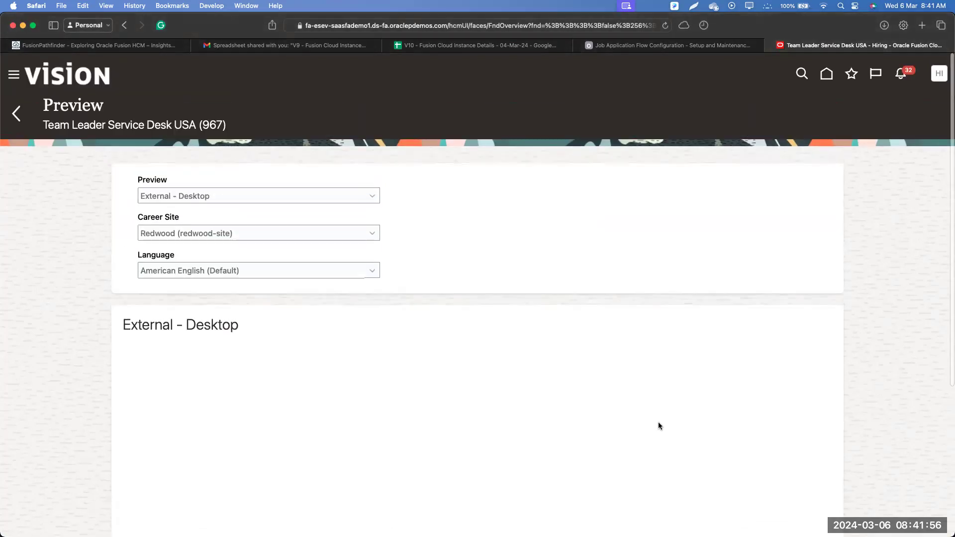
pyautogui.click(256, 232)
pyautogui.click(249, 265)
pyautogui.click(482, 299)
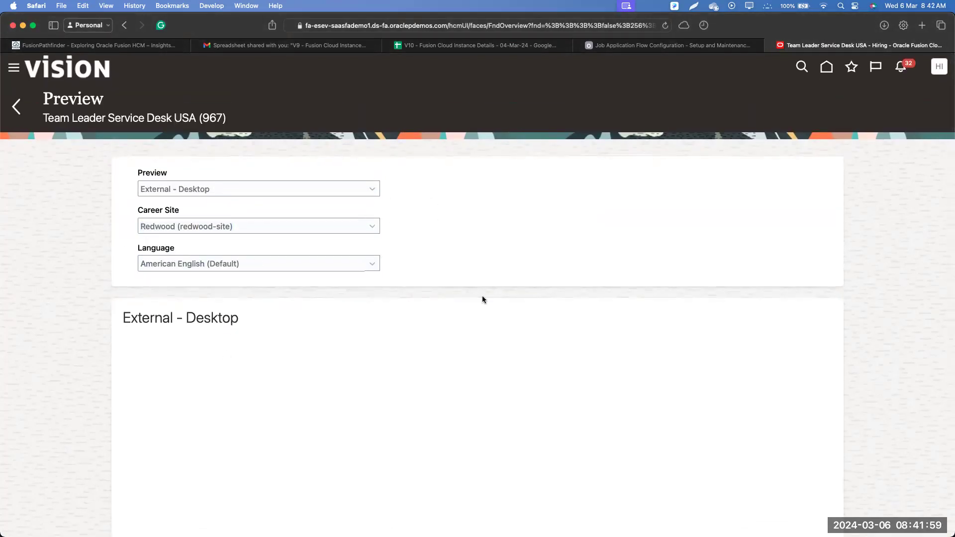
pyautogui.scroll(-5, 458, 370)
pyautogui.scroll(5, 78, 183)
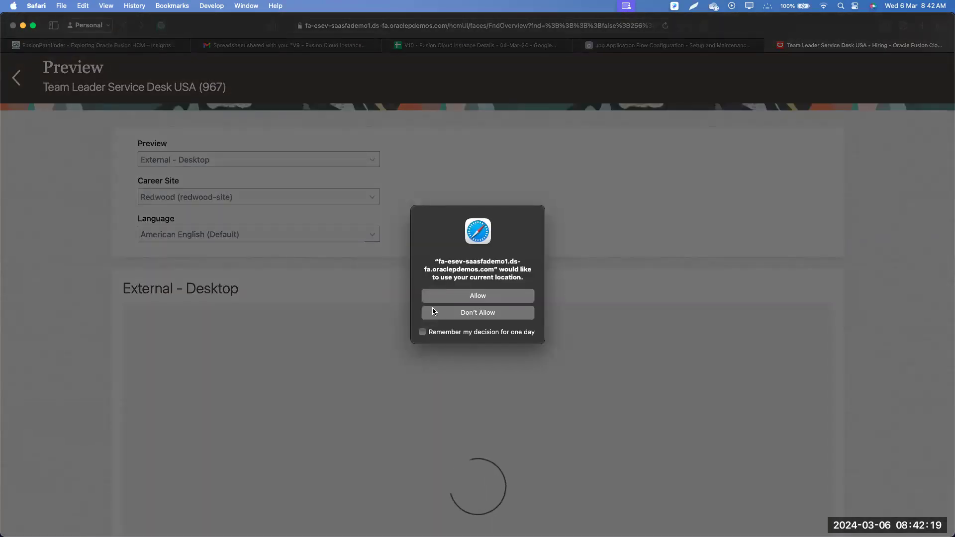
pyautogui.click(432, 312)
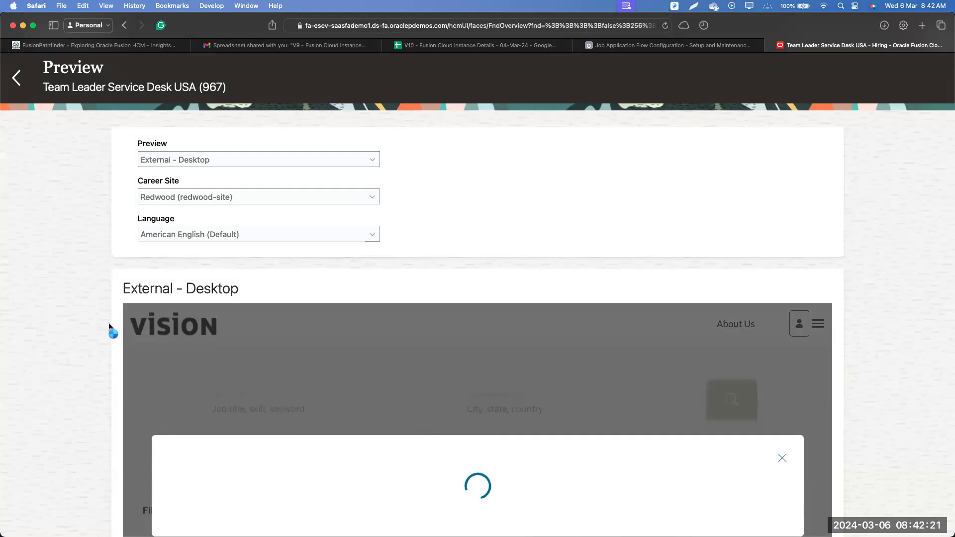
pyautogui.scroll(-3, 244, 433)
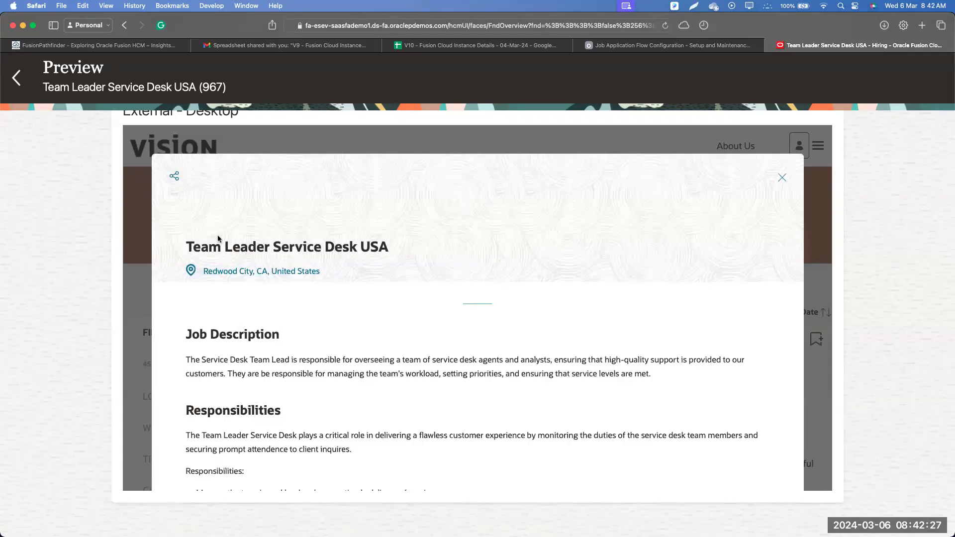
# Step: Copy the job posting's share link from the preview and open it in a new browser tab, declining location access
pyautogui.click(174, 176)
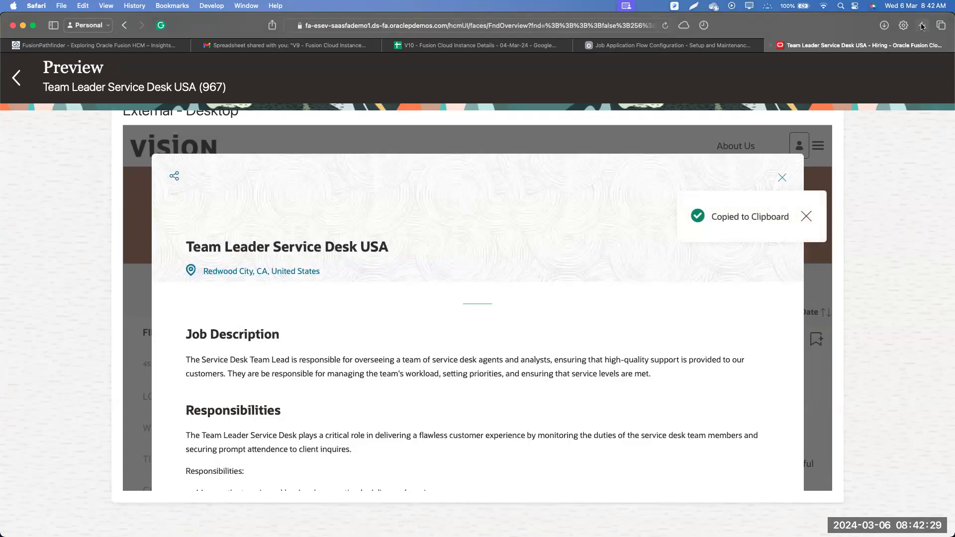
pyautogui.click(922, 26)
pyautogui.press('super+v')
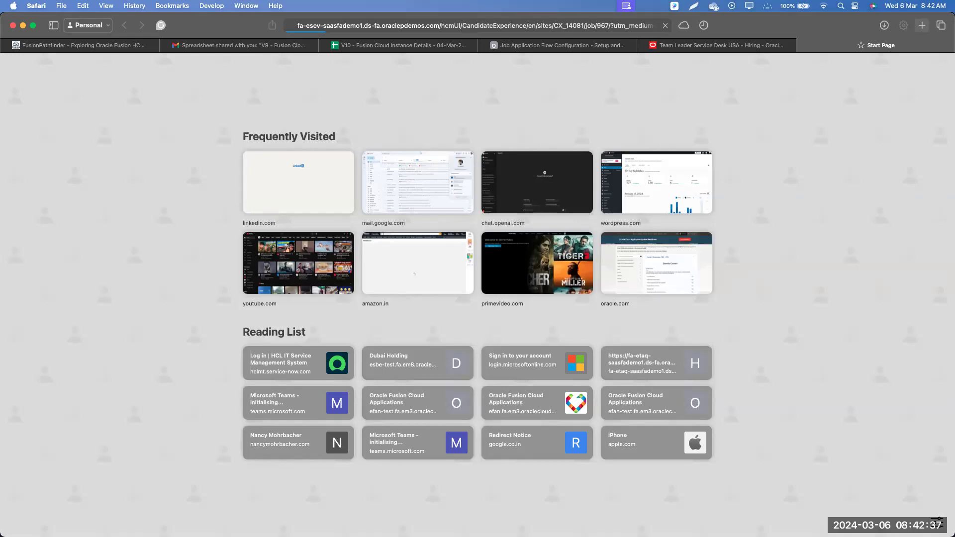
pyautogui.press('Return')
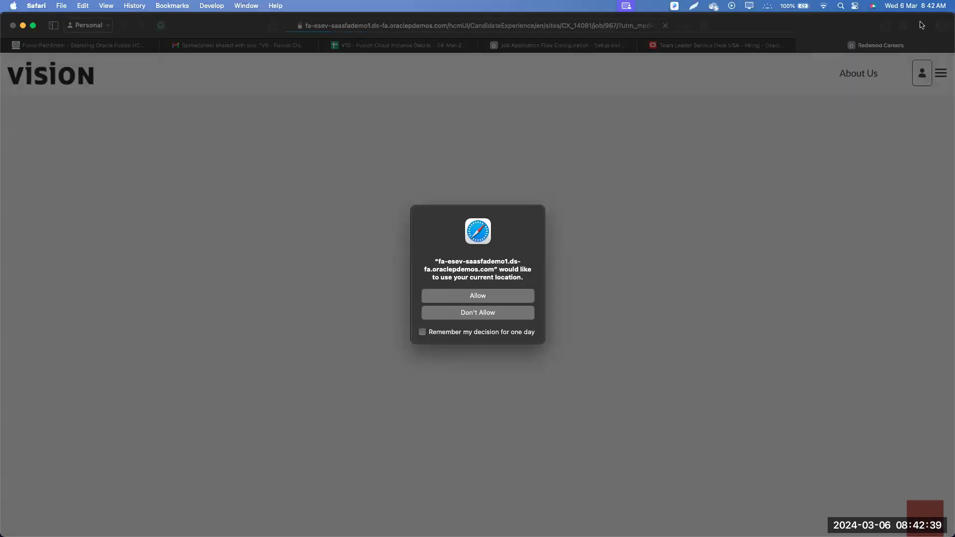
pyautogui.click(455, 312)
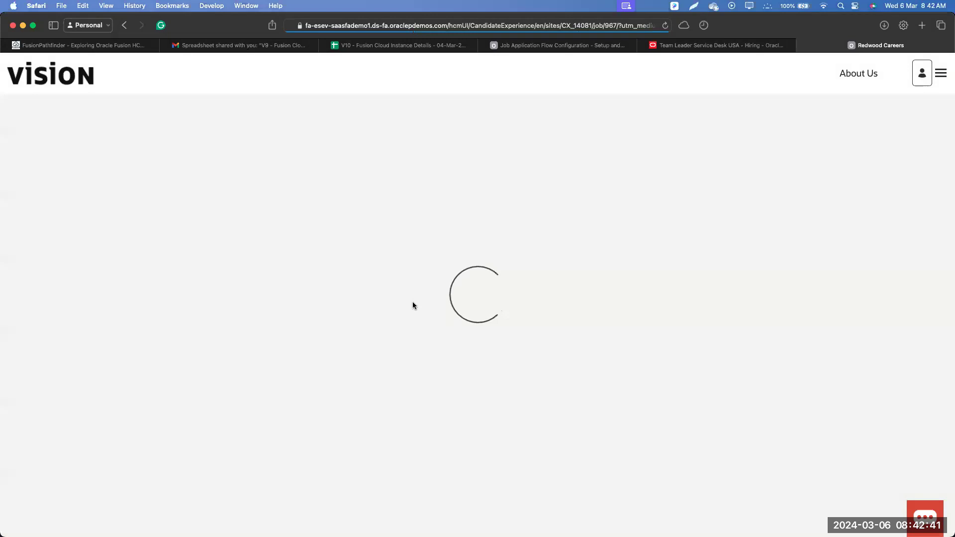
# Step: Start an application for the posted job with the email option and try to continue without an email address
pyautogui.scroll(-6, 413, 301)
pyautogui.scroll(-2, 413, 300)
pyautogui.click(479, 425)
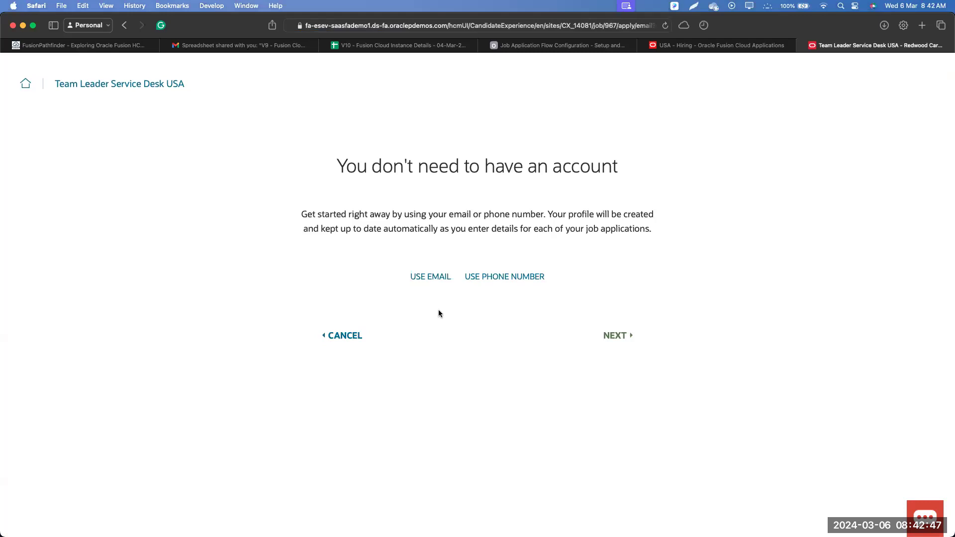
pyautogui.click(430, 277)
pyautogui.click(423, 343)
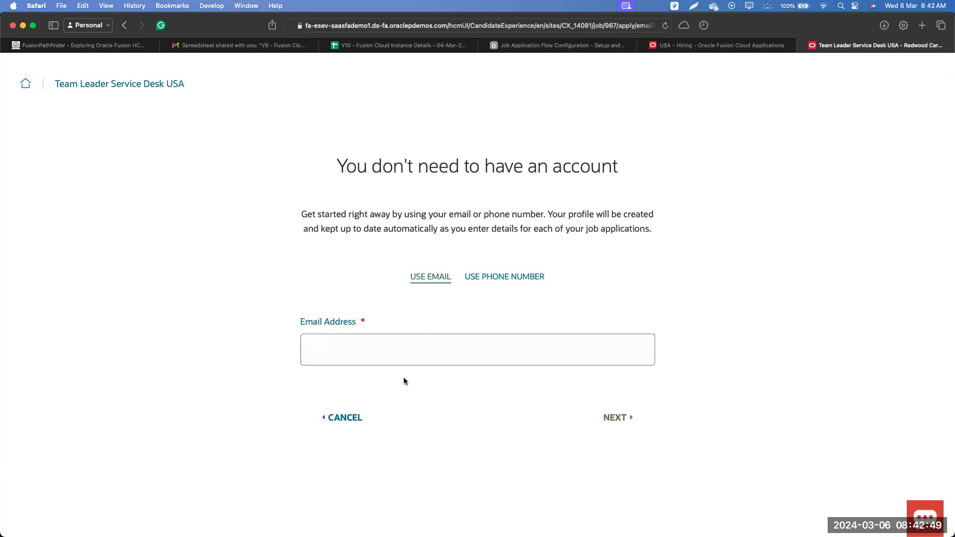
pyautogui.click(559, 416)
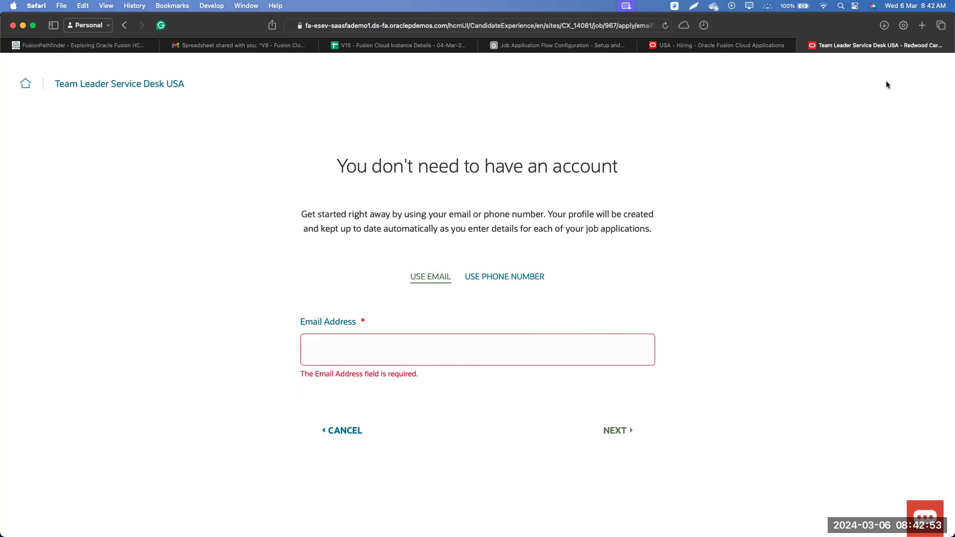
# Step: Search the web for "jomorgan careers" in a new browser tab, declining Google's request for the current location
pyautogui.click(921, 26)
pyautogui.write('jomorn')
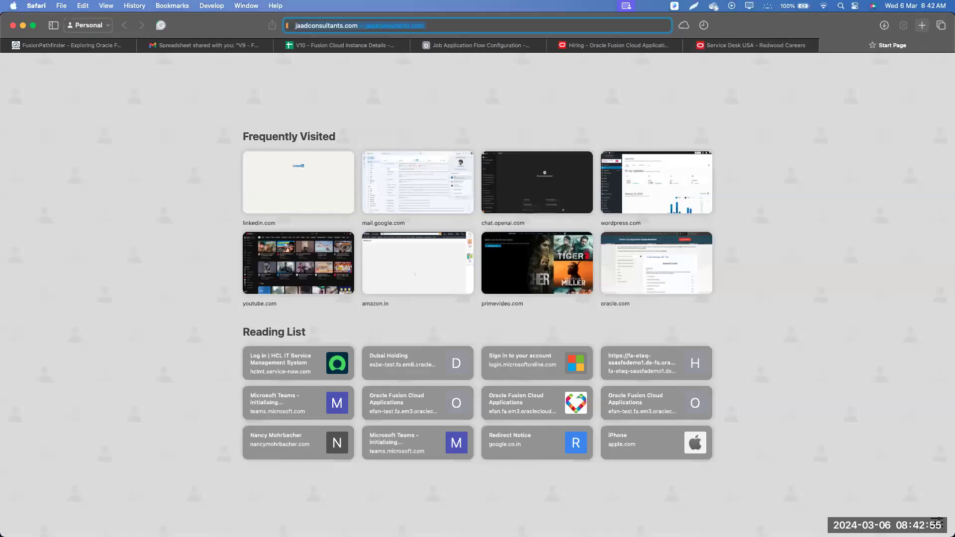
pyautogui.press('BackSpace')
pyautogui.write('gan careers')
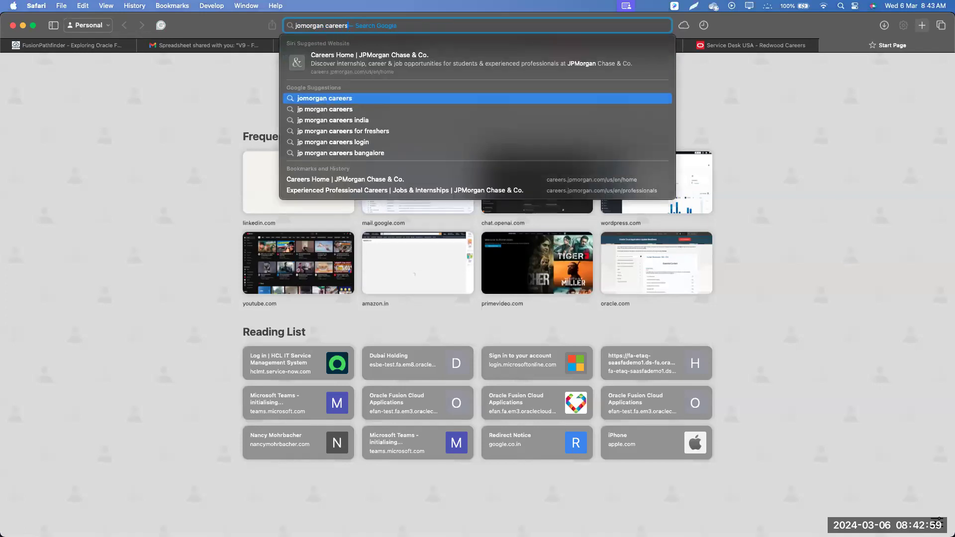
pyautogui.press('Return')
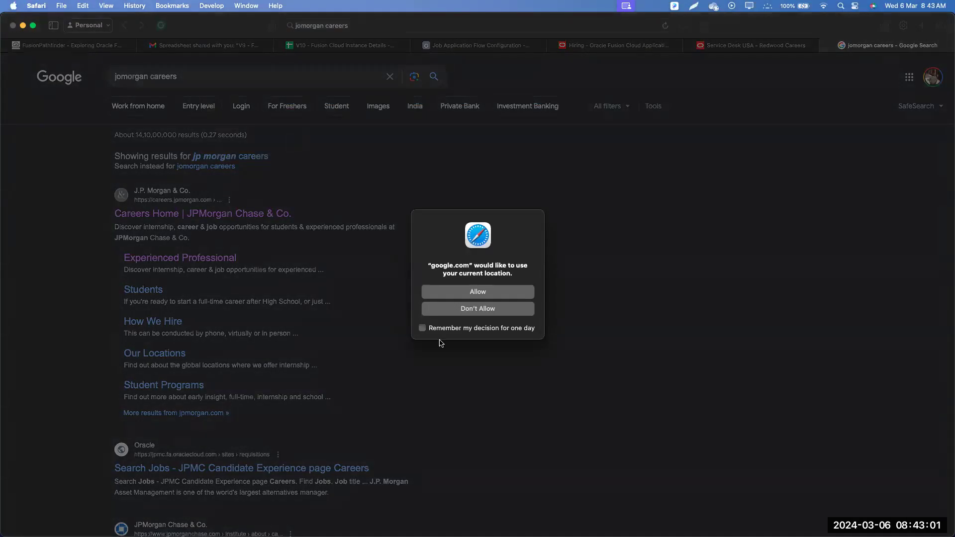
pyautogui.click(467, 309)
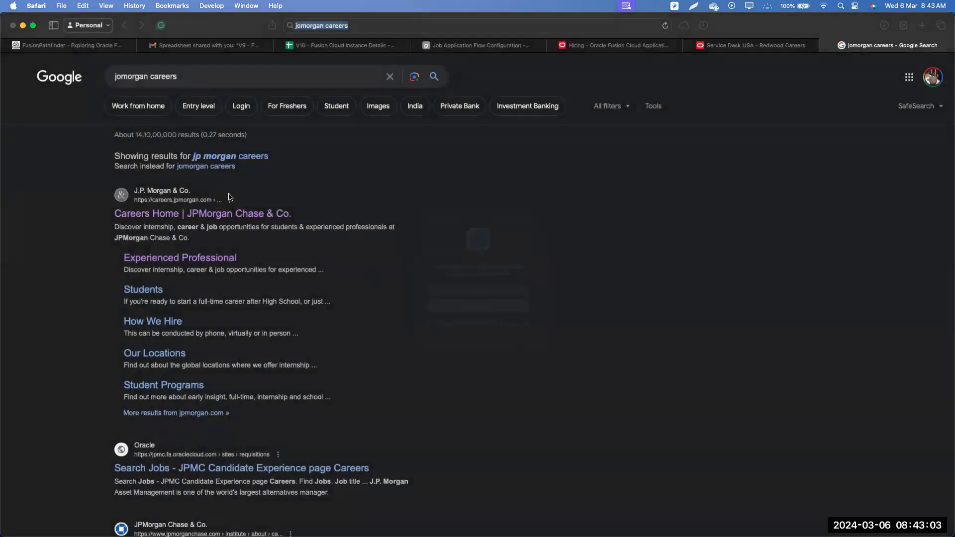
# Step: Open the J.P. Morgan careers home page from the search results and list the open opportunities for professionals
pyautogui.click(242, 162)
pyautogui.click(214, 173)
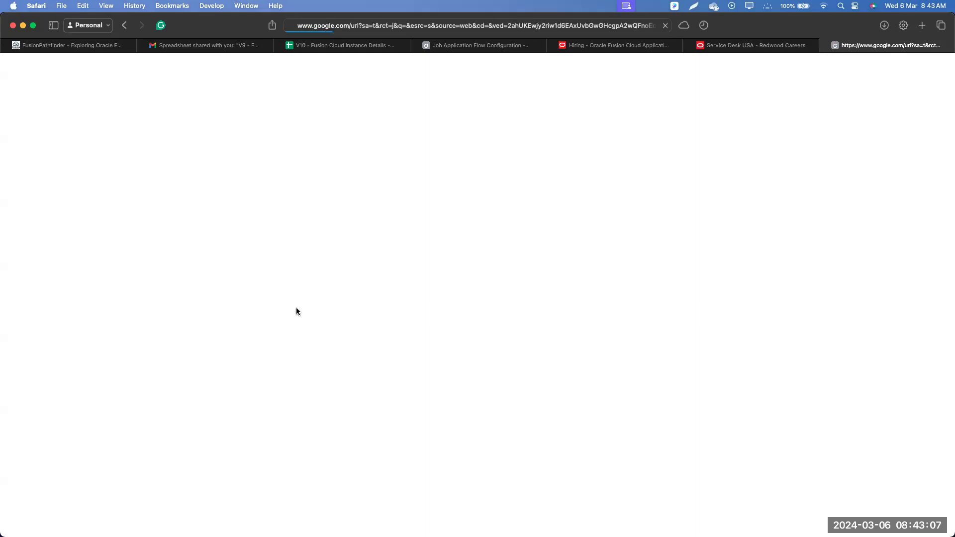
pyautogui.click(733, 75)
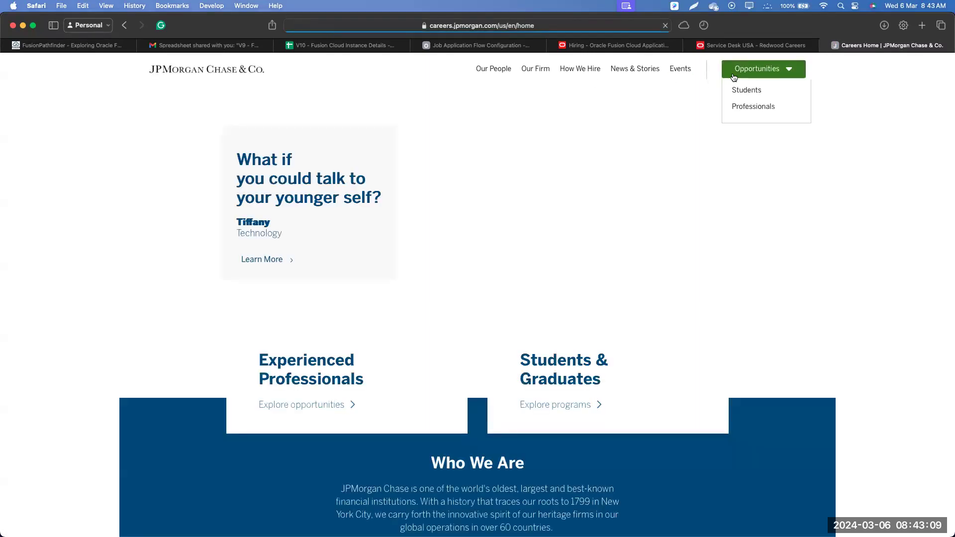
pyautogui.click(737, 107)
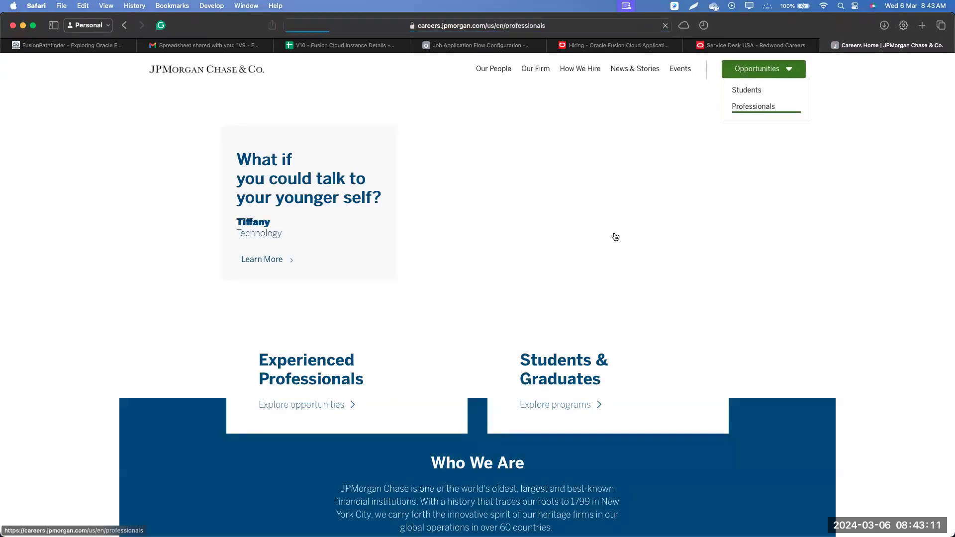
pyautogui.scroll(-4, 499, 318)
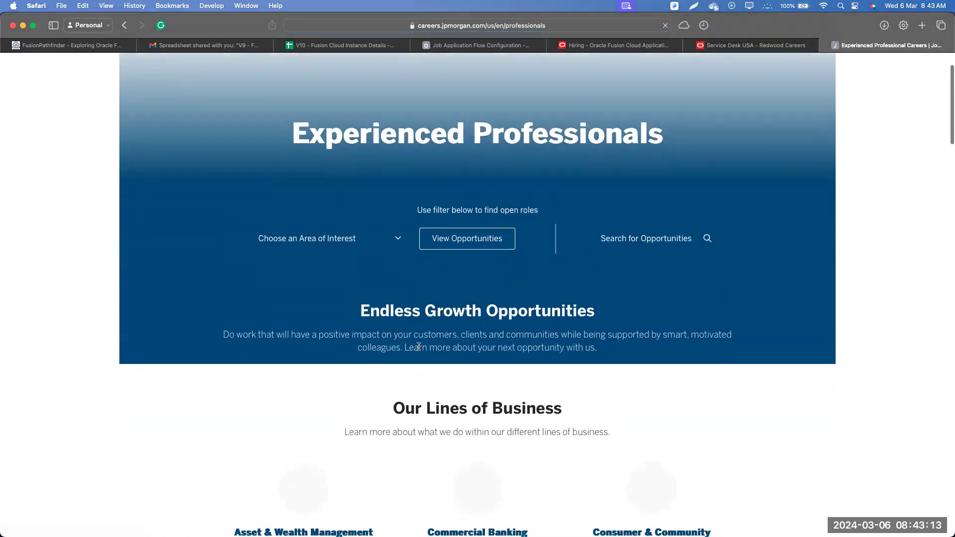
pyautogui.click(470, 242)
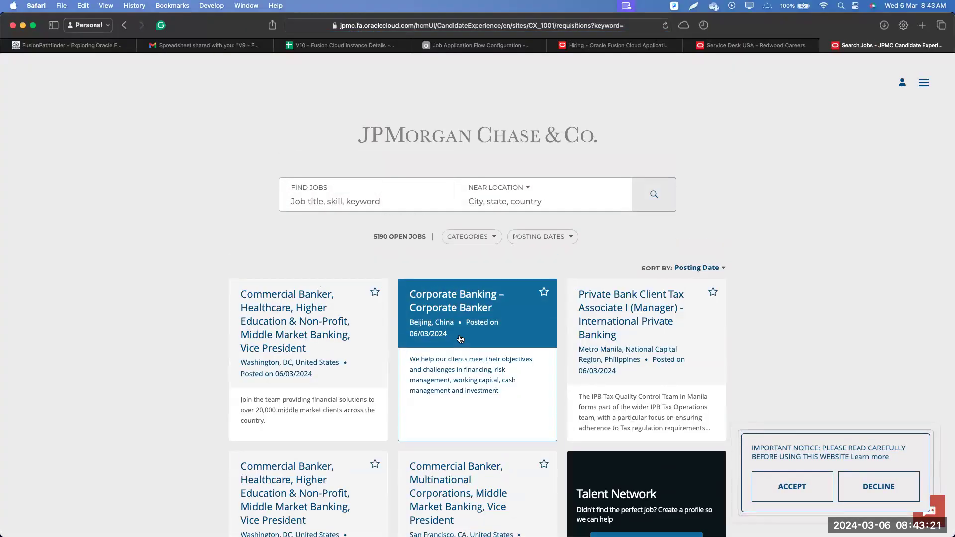
# Step: Open the "Corporate Banking – Corporate Banker" job in Beijing and start an application for it
pyautogui.click(464, 305)
pyautogui.scroll(-5, 448, 348)
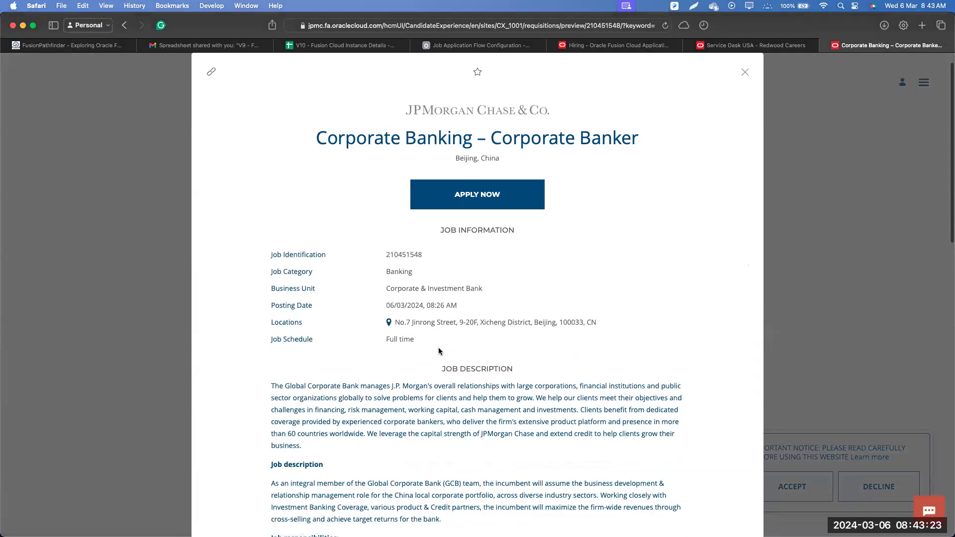
pyautogui.scroll(5, 447, 413)
pyautogui.click(475, 213)
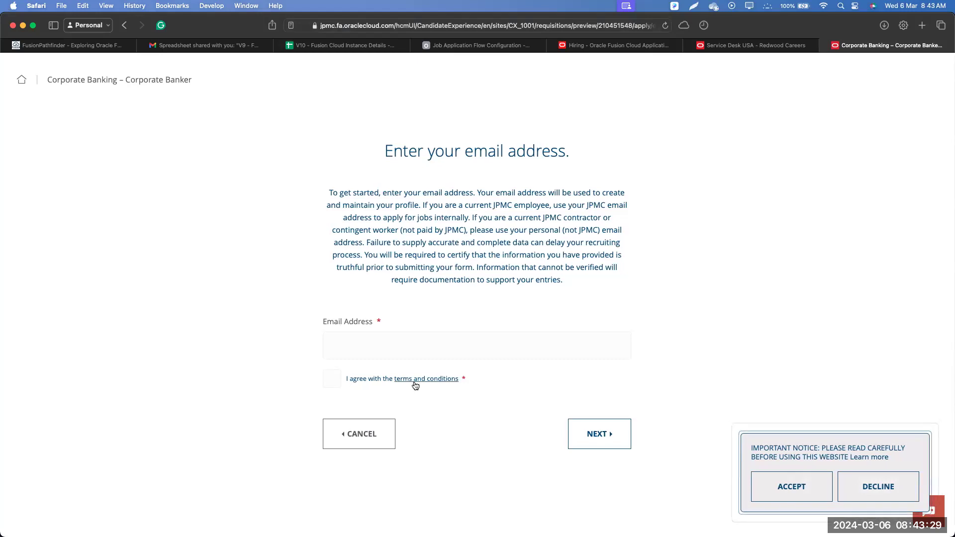
# Step: Examine the required terms and conditions agreement under the email address field of the application
pyautogui.moveTo(485, 379); pyautogui.dragTo(317, 378)
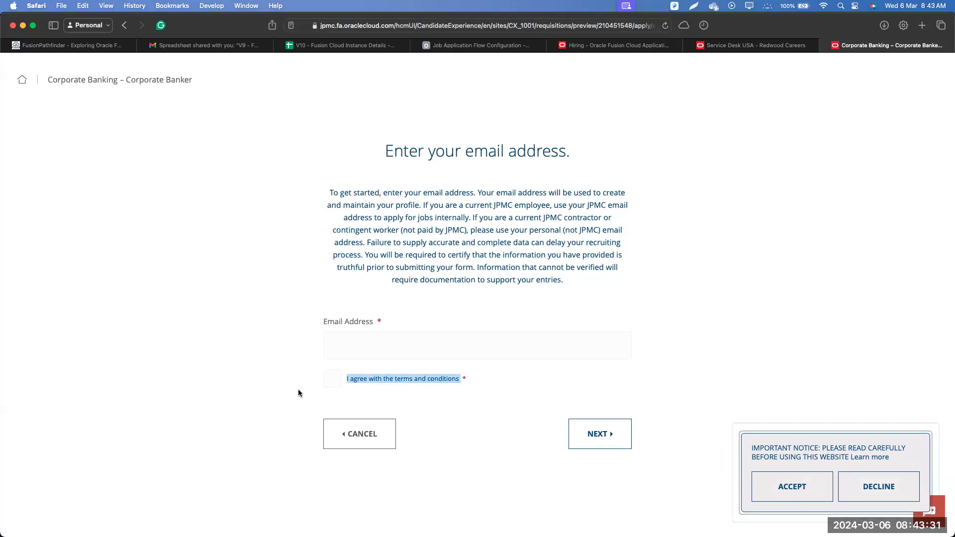
pyautogui.click(298, 391)
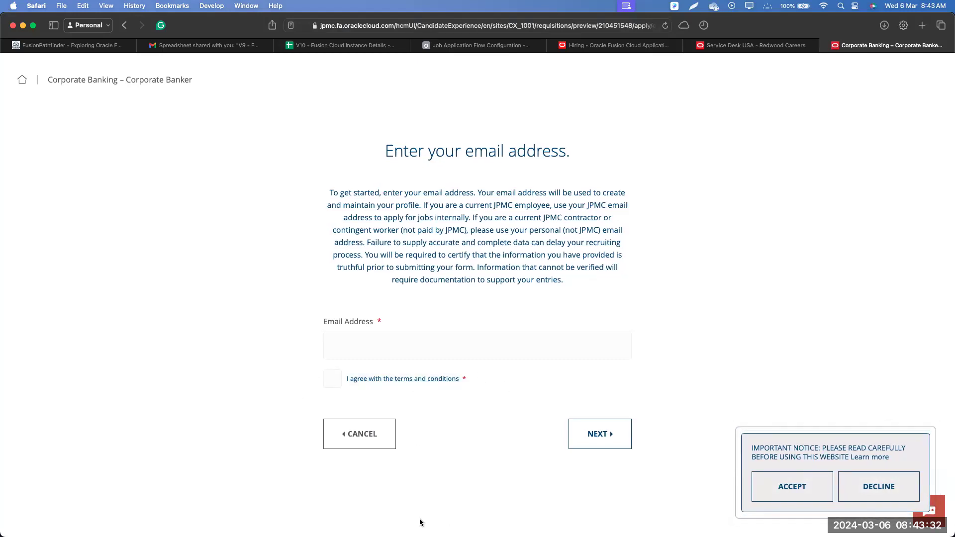
pyautogui.click(308, 412)
pyautogui.moveTo(366, 400)
pyautogui.mouseDown()
pyautogui.moveTo(282, 387)
pyautogui.moveTo(512, 358)
pyautogui.moveTo(395, 393)
pyautogui.moveTo(350, 393)
pyautogui.mouseUp()
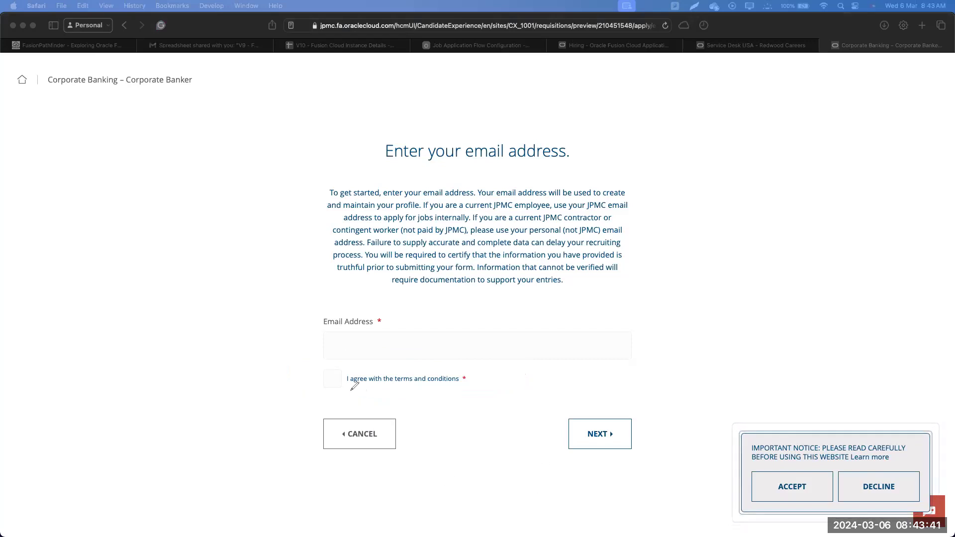
pyautogui.moveTo(346, 389); pyautogui.dragTo(463, 387)
pyautogui.click(423, 384)
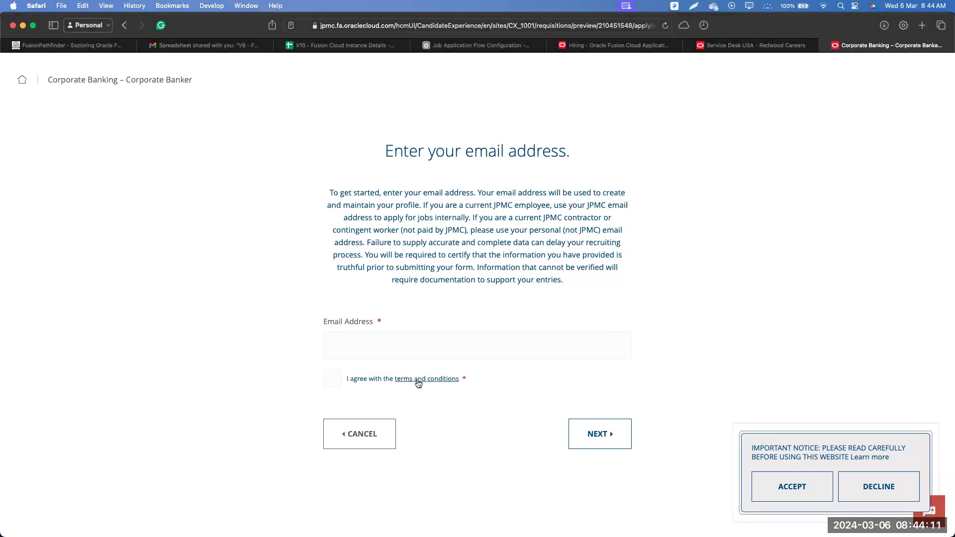
# Step: Open the application's terms and conditions, skim the linked page with the full text, and return to the agreement dialog's wording
pyautogui.click(418, 382)
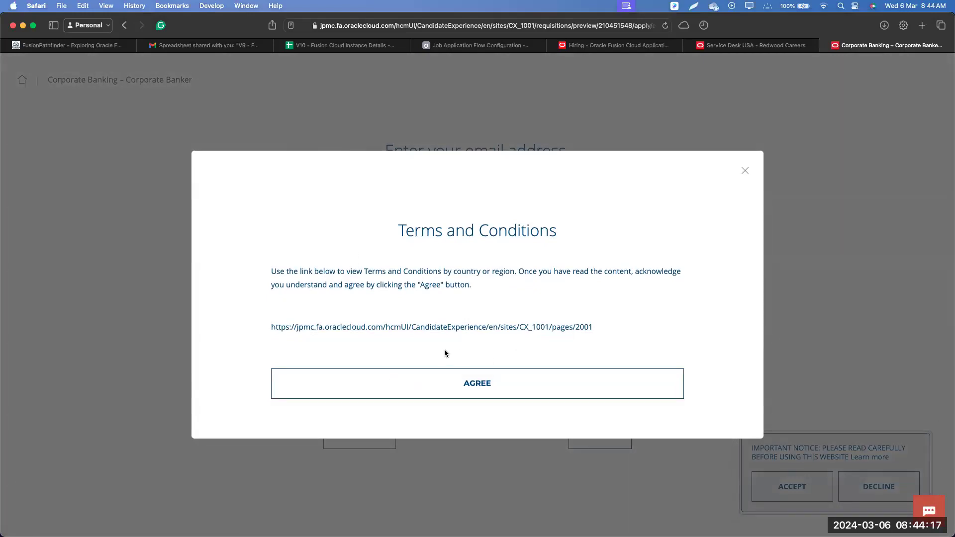
pyautogui.click(433, 328)
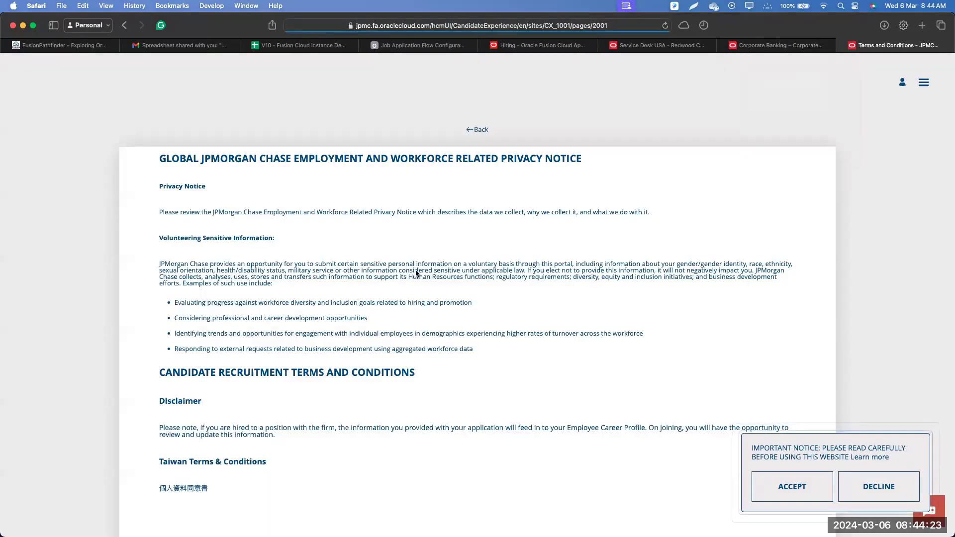
pyautogui.scroll(-4, 327, 257)
pyautogui.scroll(-20, 327, 257)
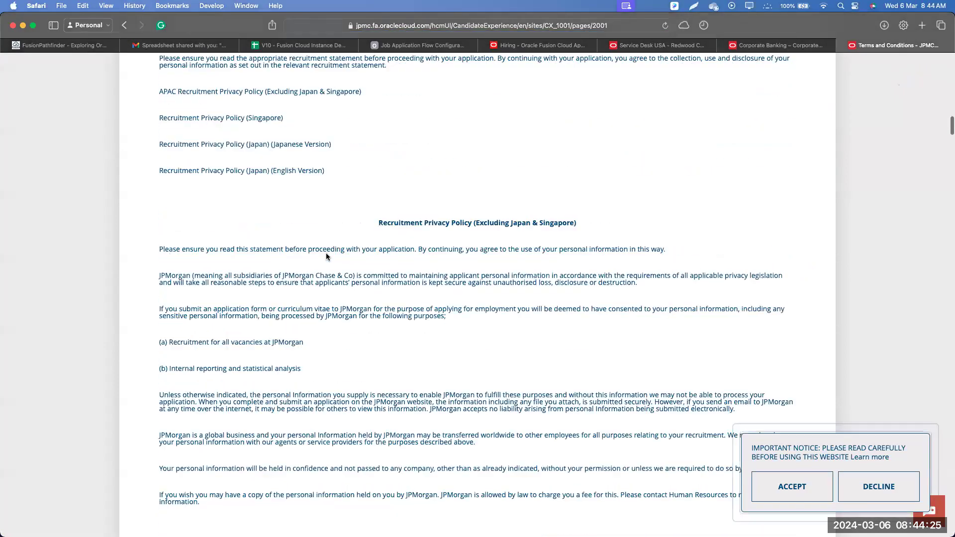
pyautogui.scroll(-20, 326, 256)
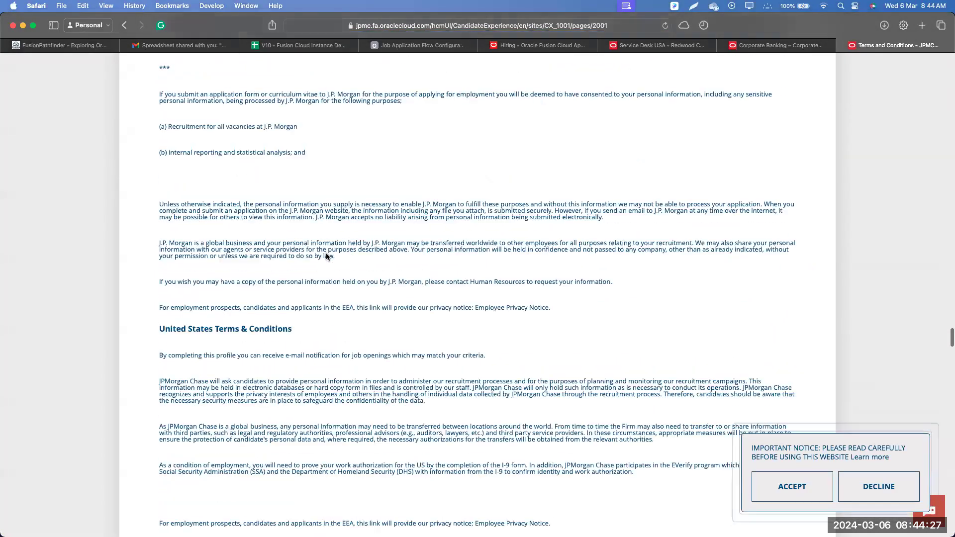
pyautogui.scroll(-12, 326, 253)
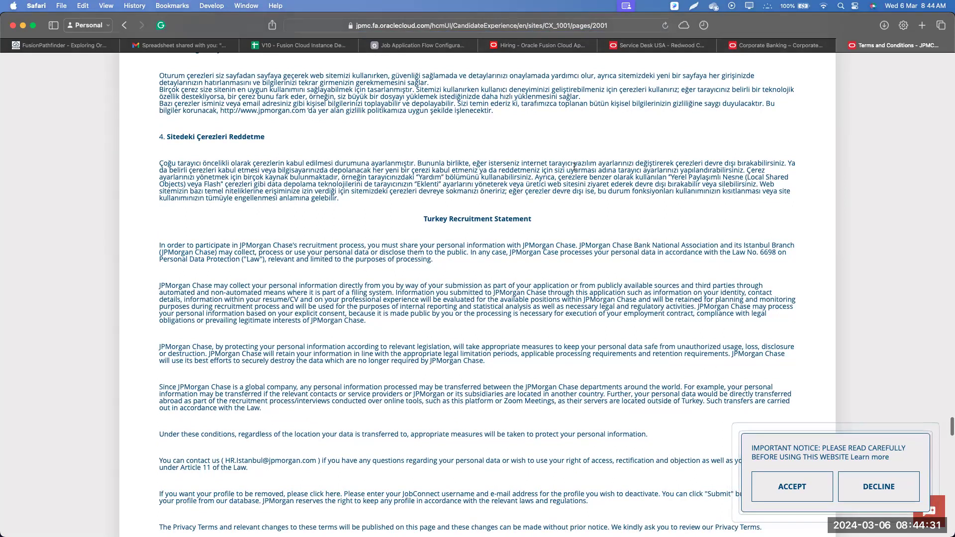
pyautogui.scroll(15, 724, 55)
pyautogui.click(750, 44)
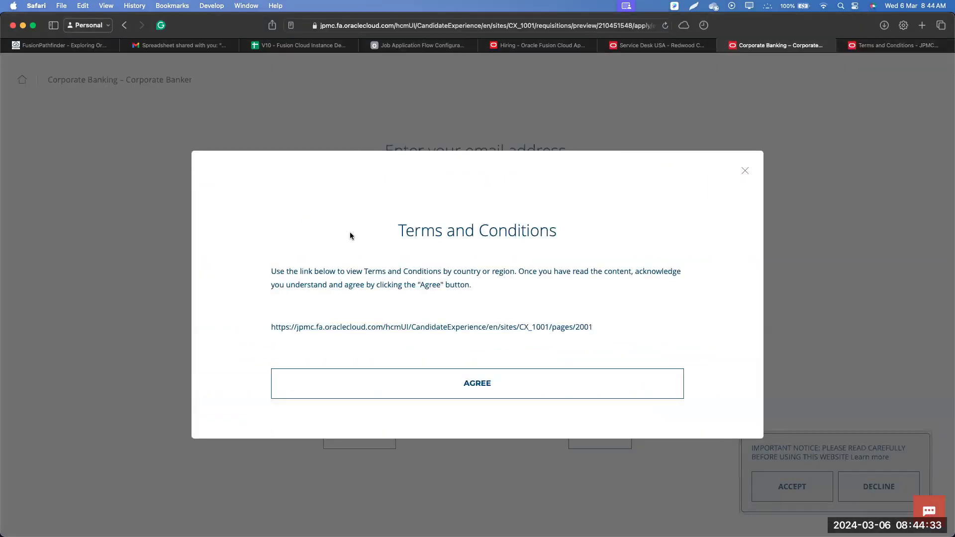
pyautogui.moveTo(404, 234); pyautogui.dragTo(622, 333)
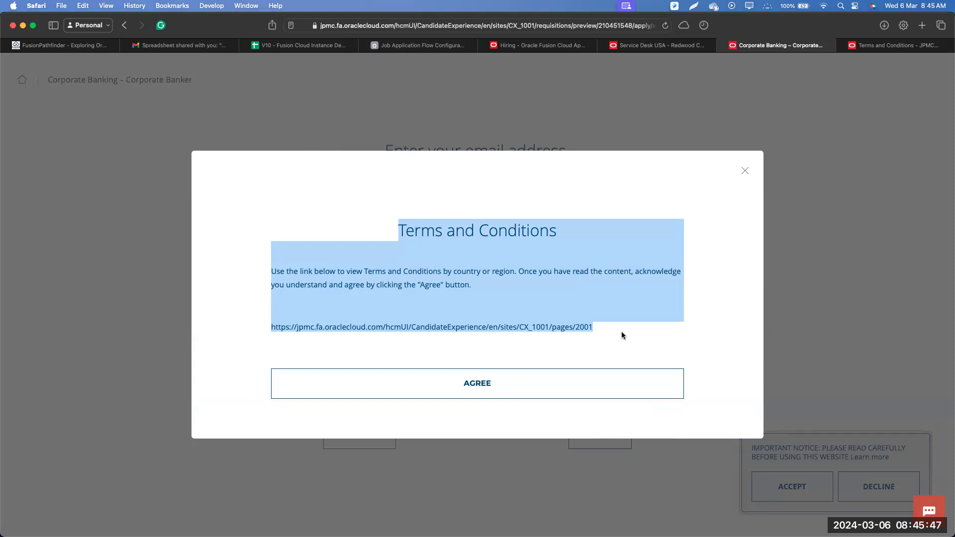
pyautogui.click(509, 302)
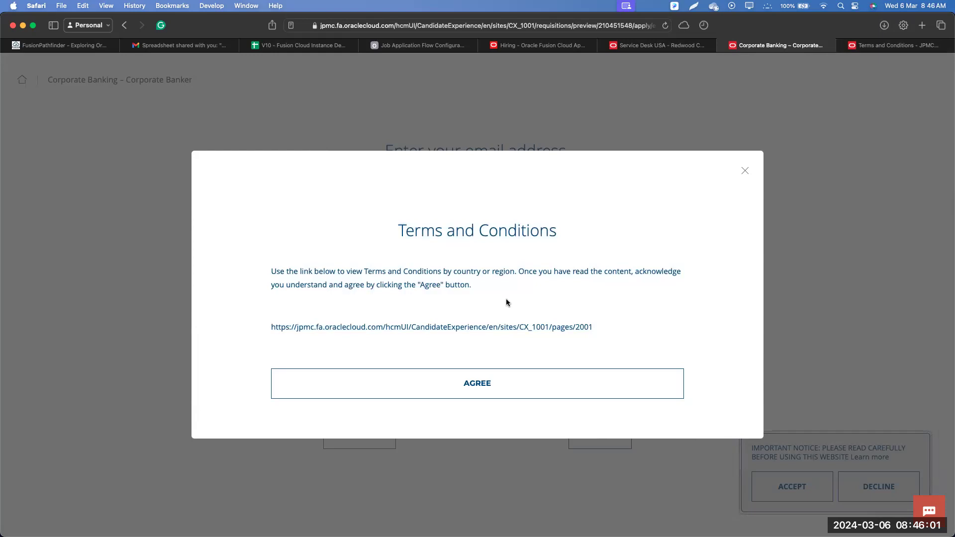
# Step: Review the privacy notice and the Taiwan Terms & Conditions on the full terms page, declining access to the current location
pyautogui.click(874, 46)
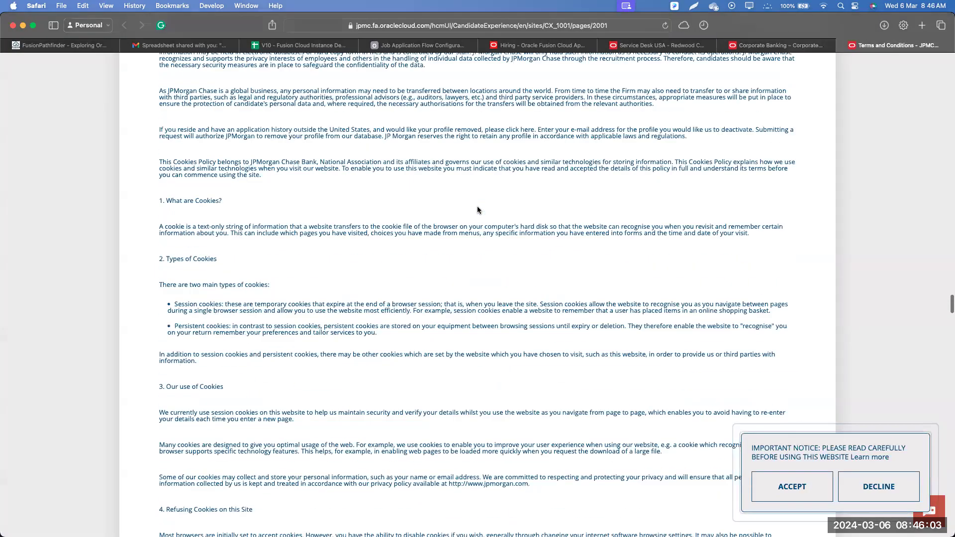
pyautogui.scroll(20, 477, 206)
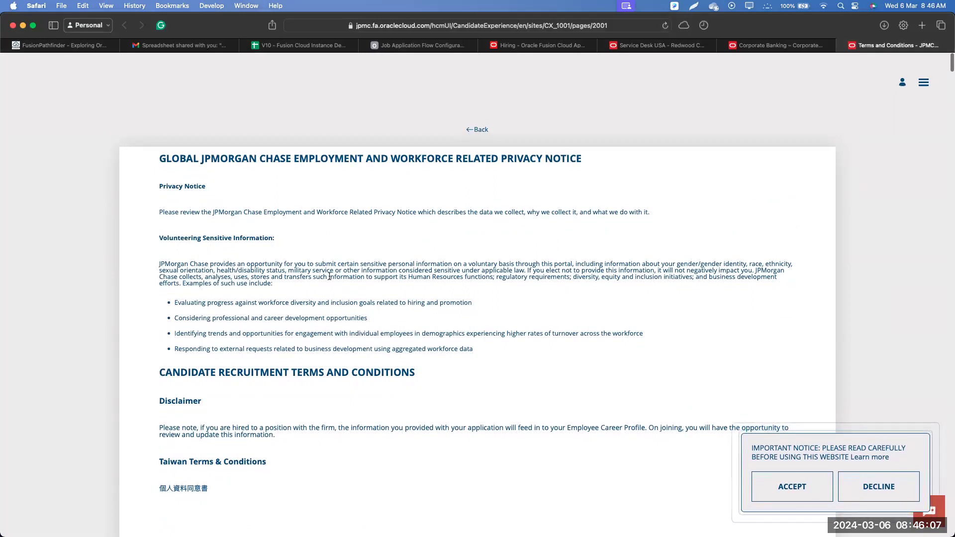
pyautogui.scroll(-2, 373, 328)
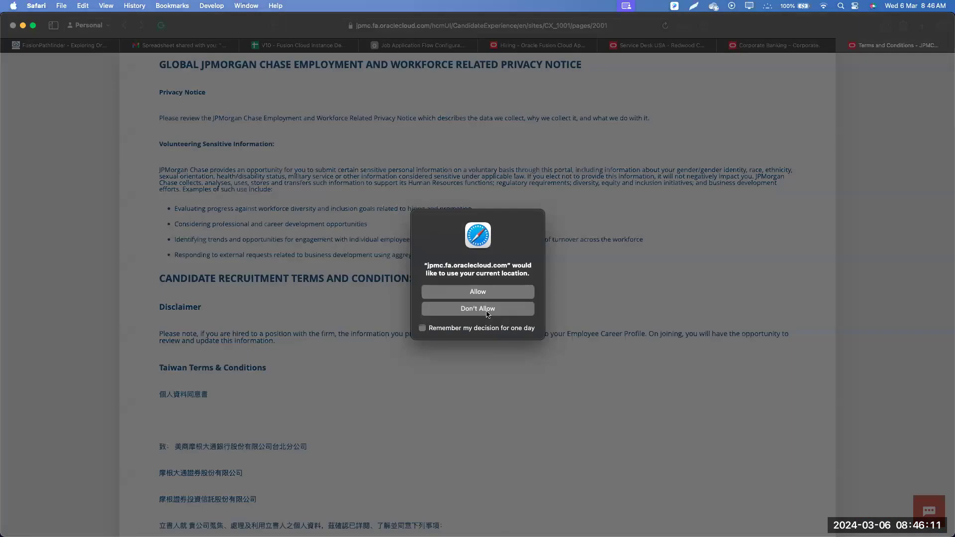
pyautogui.click(508, 329)
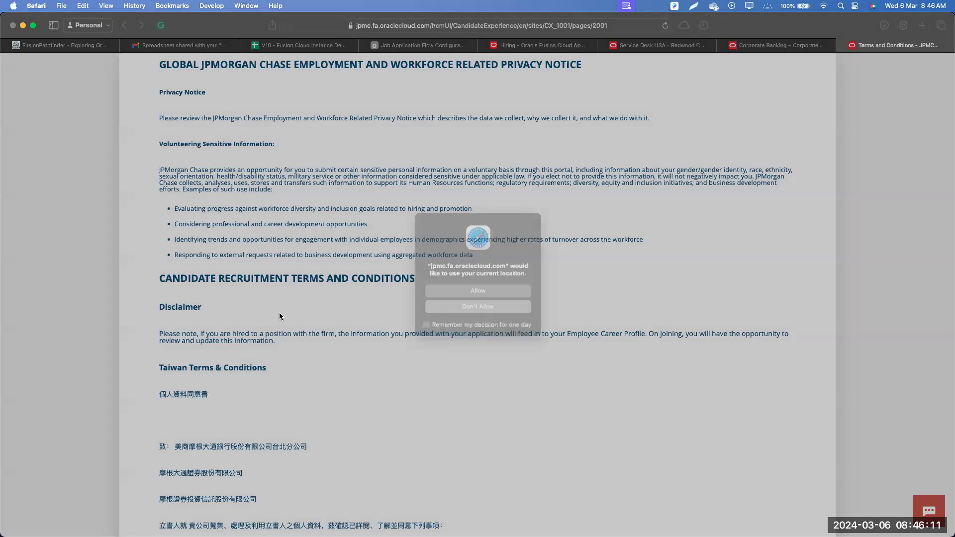
pyautogui.scroll(-8, 230, 289)
pyautogui.scroll(-6, 229, 287)
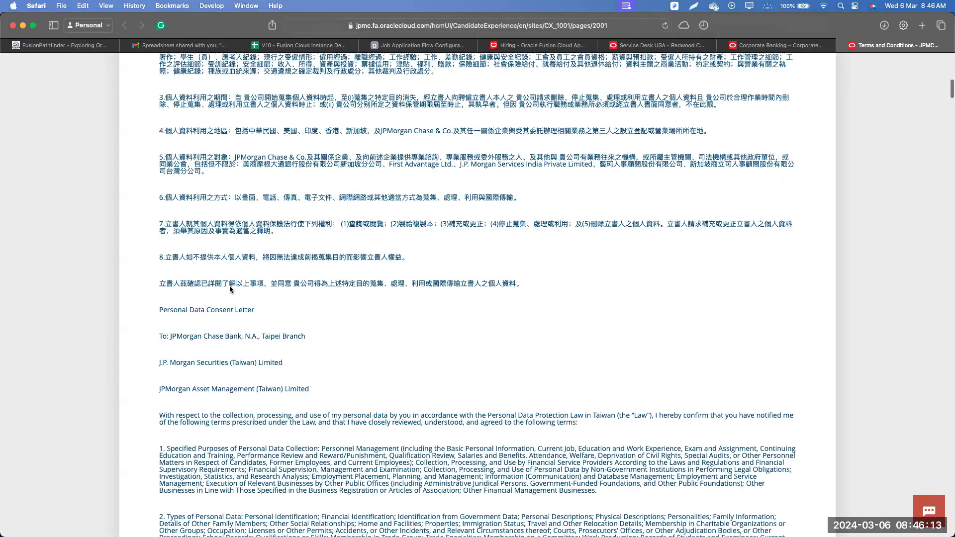
pyautogui.scroll(10, 194, 120)
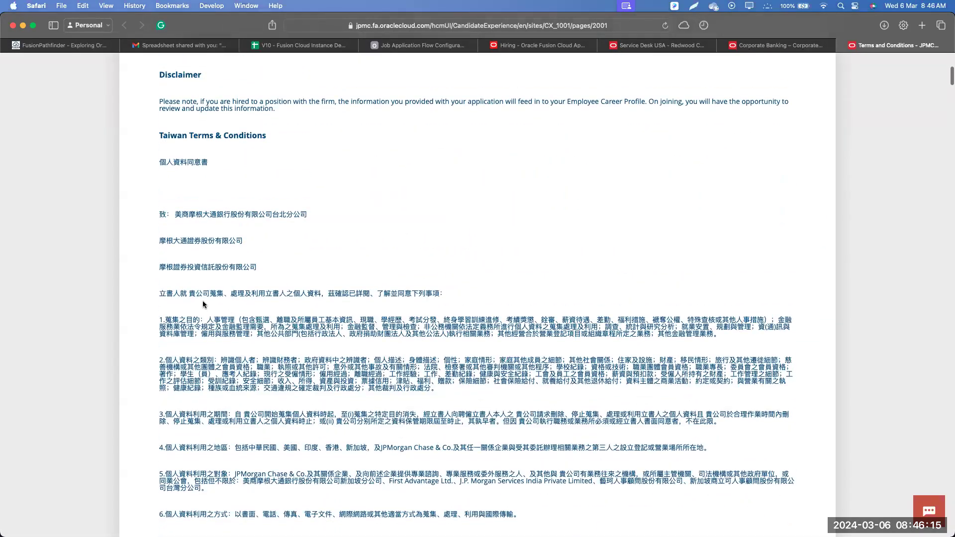
pyautogui.scroll(-4, 204, 305)
pyautogui.scroll(3, 218, 242)
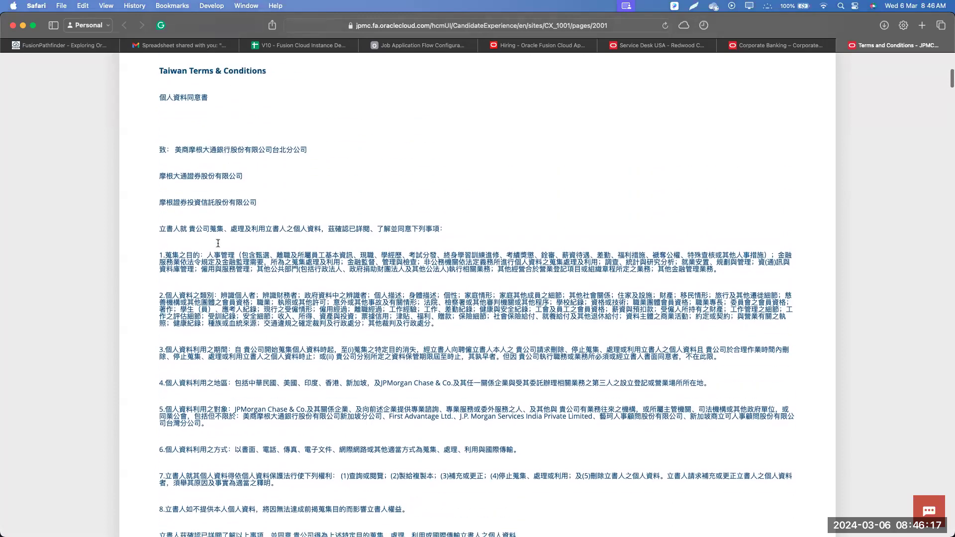
pyautogui.scroll(-4, 218, 243)
pyautogui.scroll(6, 217, 242)
pyautogui.scroll(-12, 218, 243)
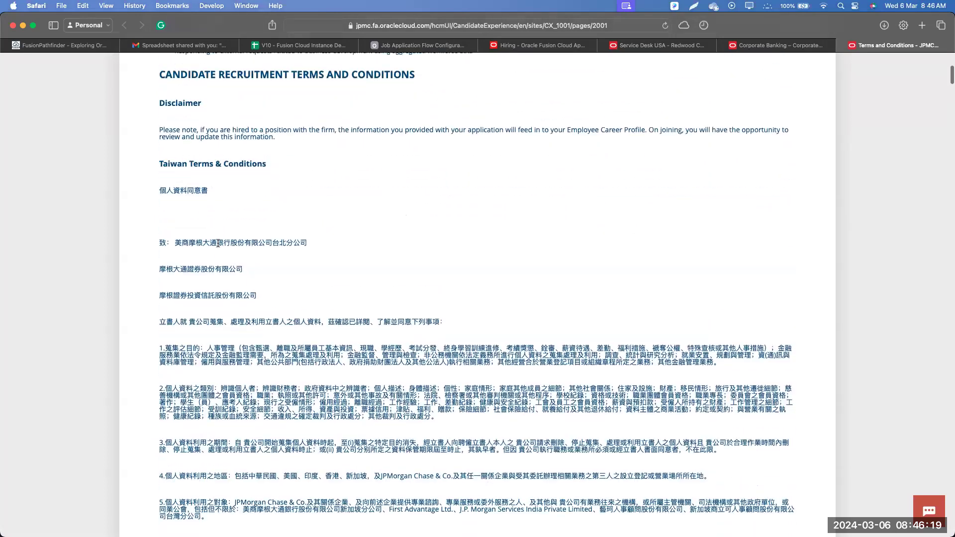
pyautogui.scroll(-3, 218, 246)
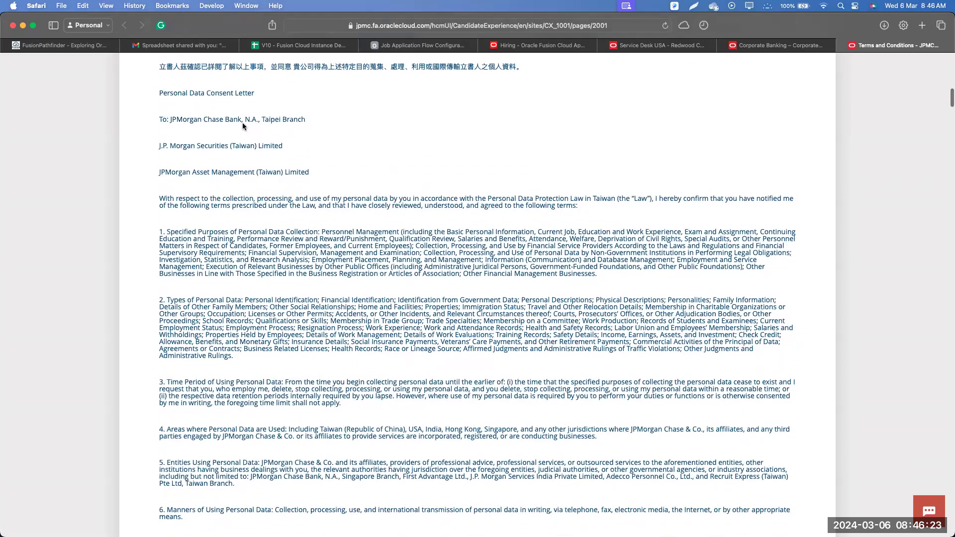
# Step: Review the APAC (excluding Taiwan & Korea) terms and the Singapore recruitment privacy policy on the terms page
pyautogui.scroll(-14, 266, 247)
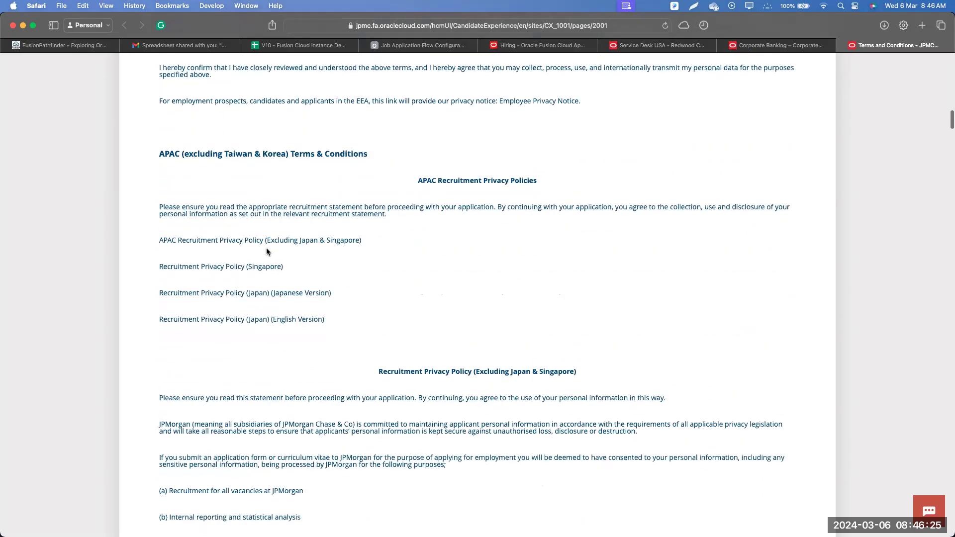
pyautogui.scroll(-1, 267, 252)
pyautogui.moveTo(187, 136); pyautogui.dragTo(300, 139)
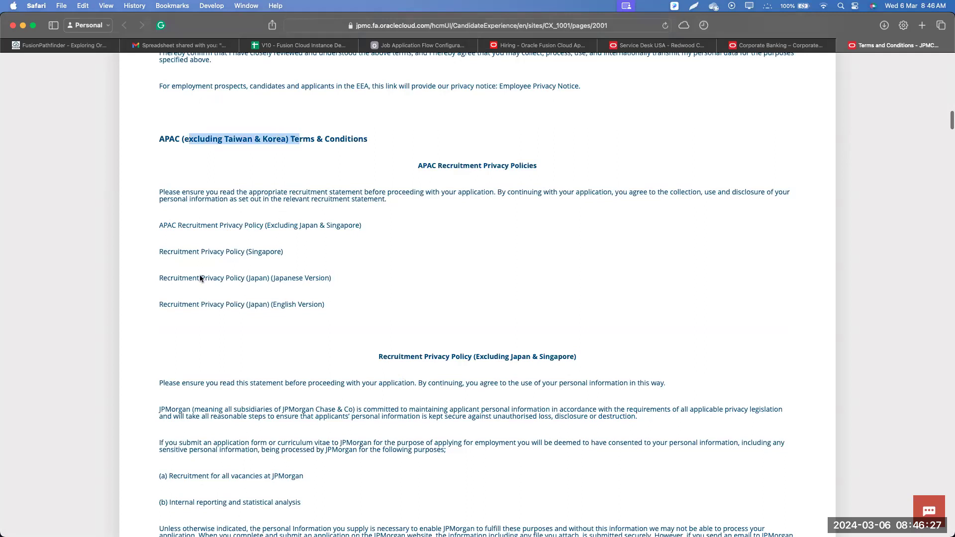
pyautogui.scroll(-10, 231, 392)
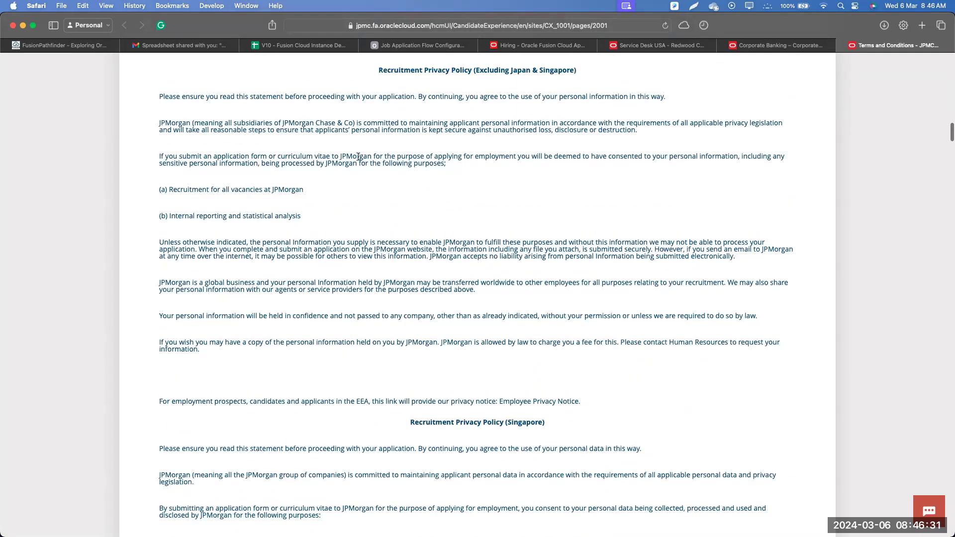
pyautogui.scroll(-5, 396, 350)
pyautogui.tripleClick(512, 325)
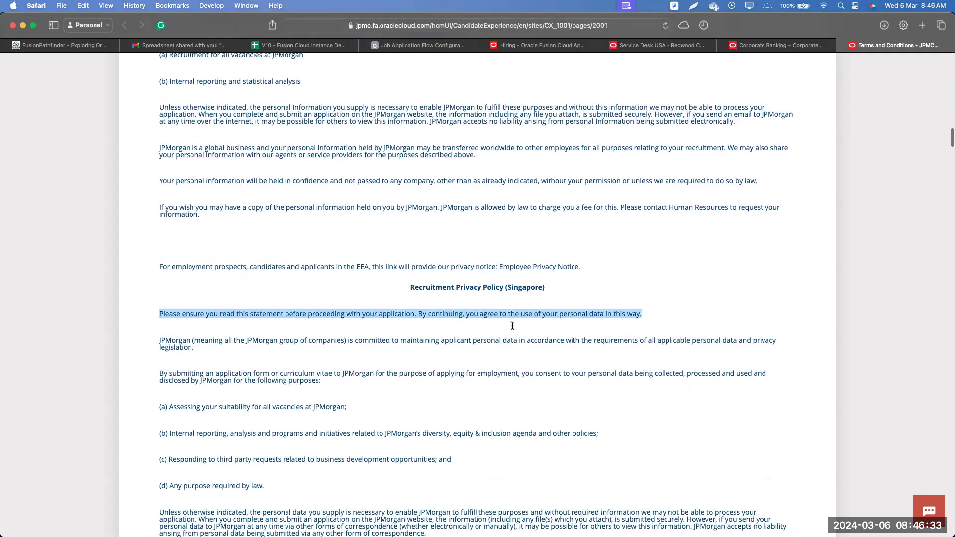
# Step: Skim the remaining country terms through the closing appendices, and return to the UNO_Professional job application flow configuration
pyautogui.scroll(-17, 455, 359)
pyautogui.scroll(-20, 218, 309)
pyautogui.scroll(-20, 210, 300)
pyautogui.scroll(-20, 210, 301)
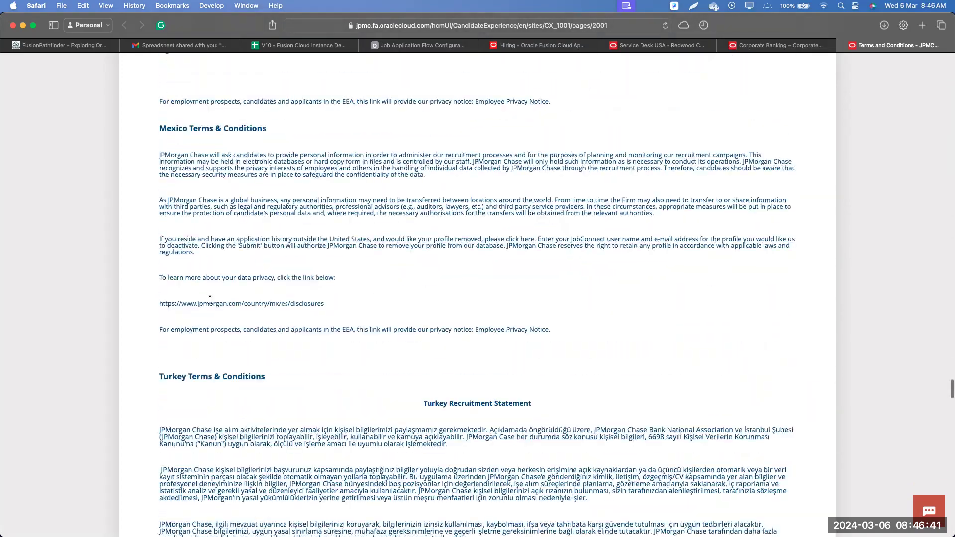
pyautogui.scroll(-20, 210, 300)
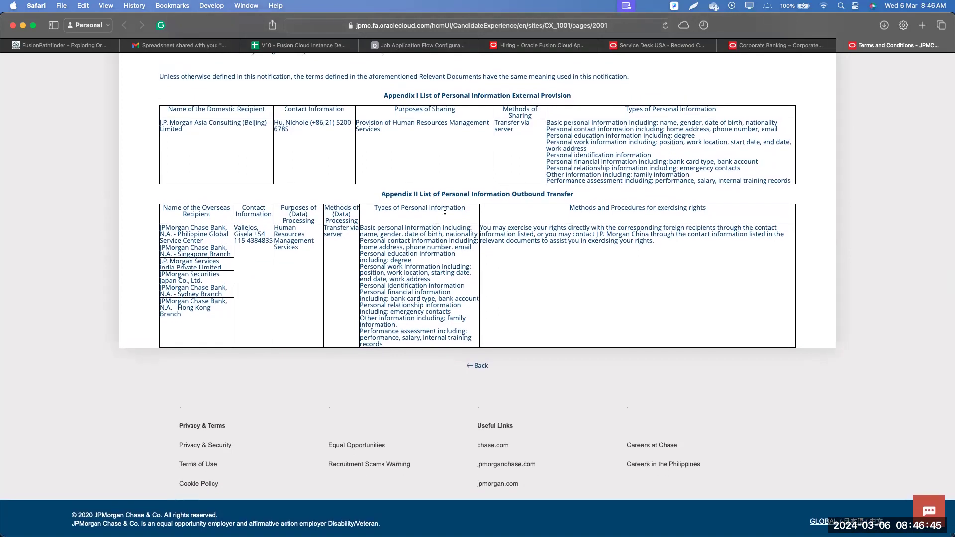
pyautogui.click(423, 45)
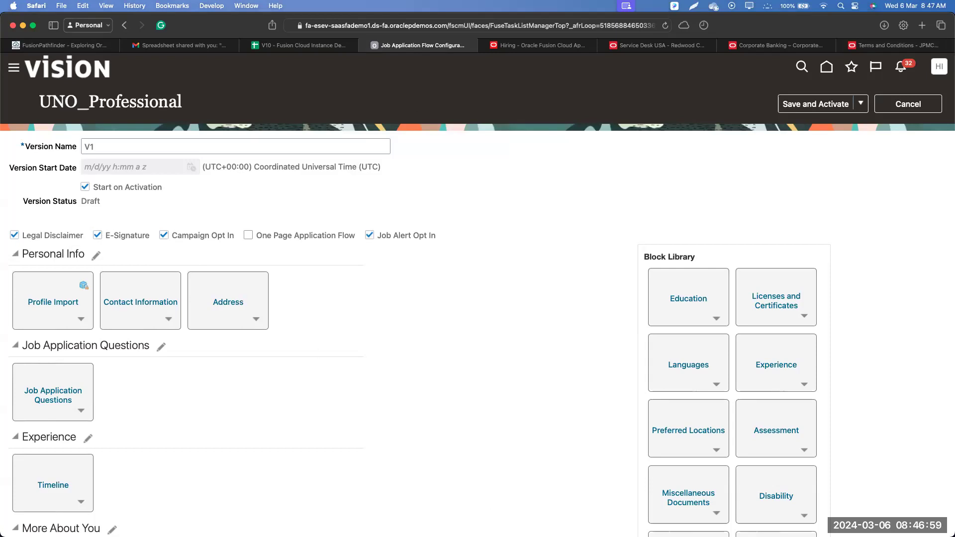
# Step: Agree to the Corporate Banker application's terms and conditions, enter an applicant email address, and proceed to the application form
pyautogui.moveTo(94, 243); pyautogui.dragTo(149, 242)
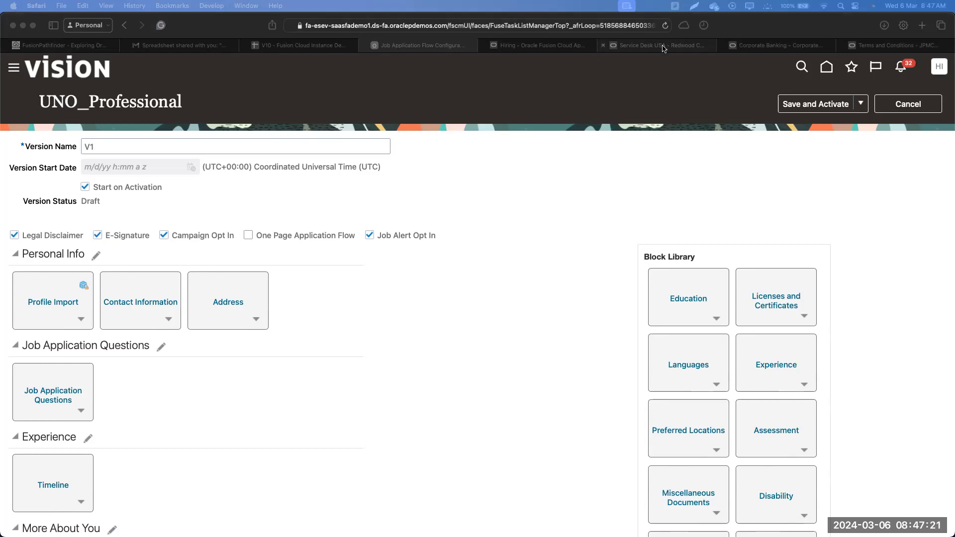
pyautogui.click(776, 45)
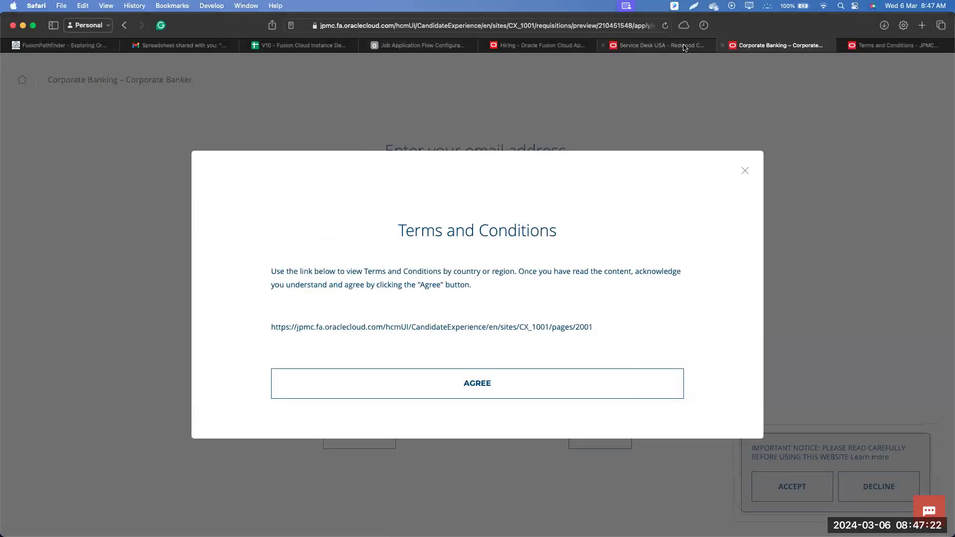
pyautogui.click(440, 394)
pyautogui.click(447, 345)
pyautogui.write('adasdas@asds.asd')
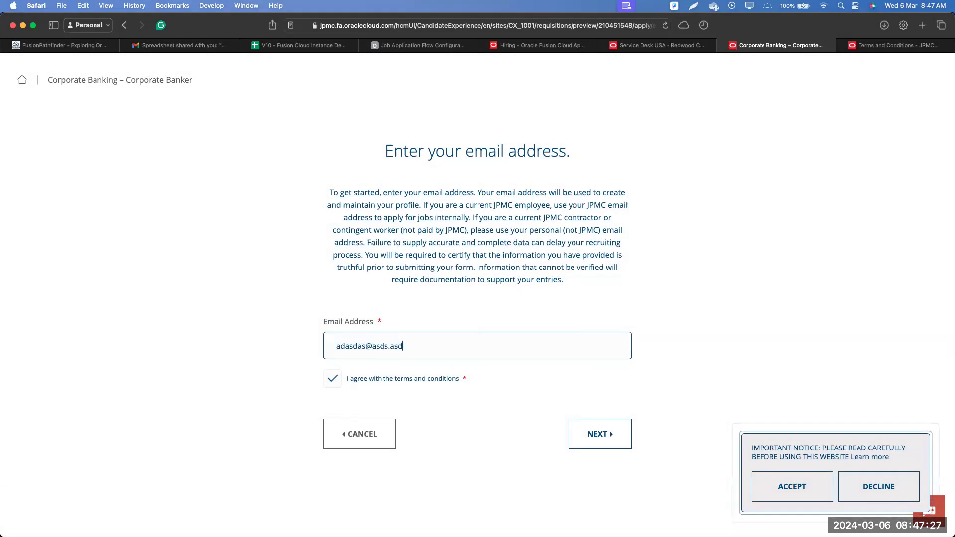
pyautogui.click(614, 433)
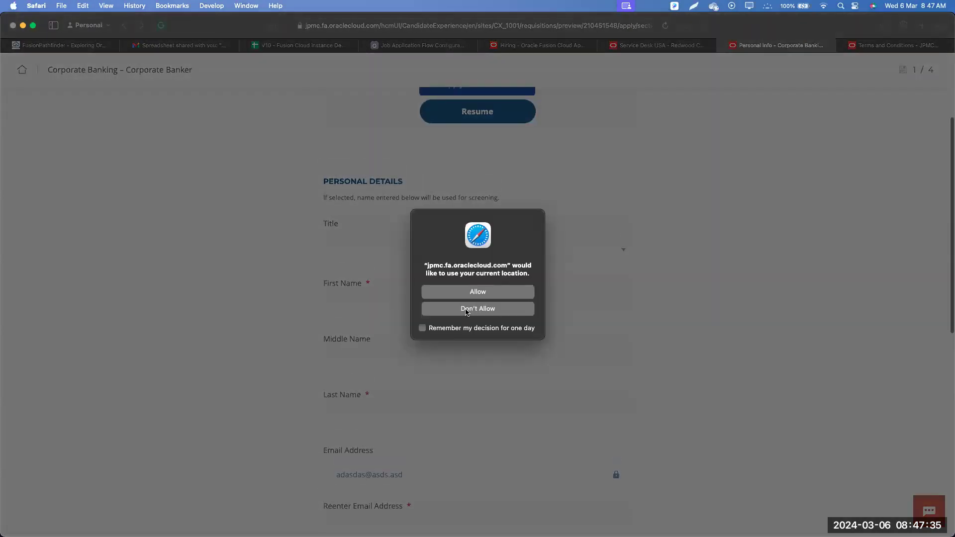
# Step: Decline location access and advance through the Corporate Banker application to section 4, examining the E-Signature block and its Full Name field
pyautogui.click(466, 309)
pyautogui.scroll(-15, 494, 352)
pyautogui.click(578, 452)
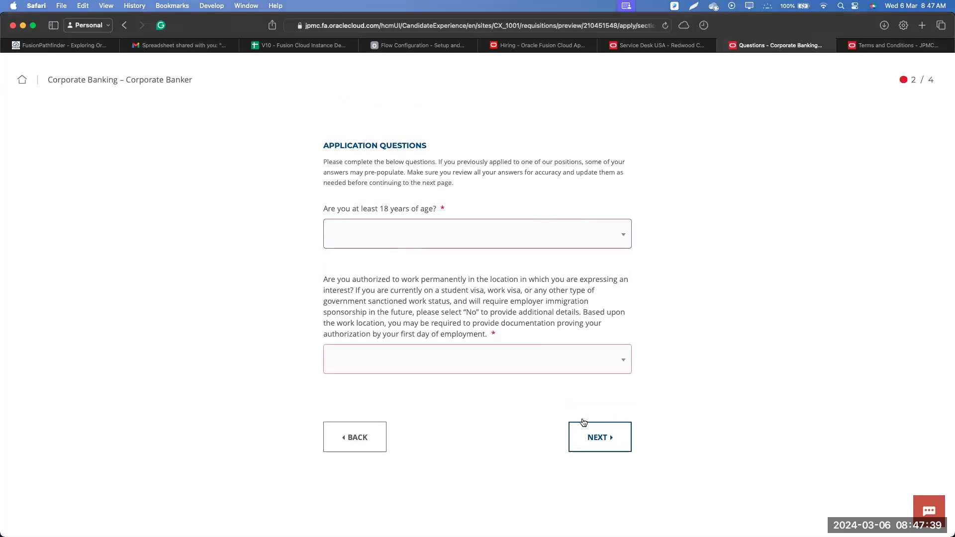
pyautogui.click(586, 426)
pyautogui.click(597, 381)
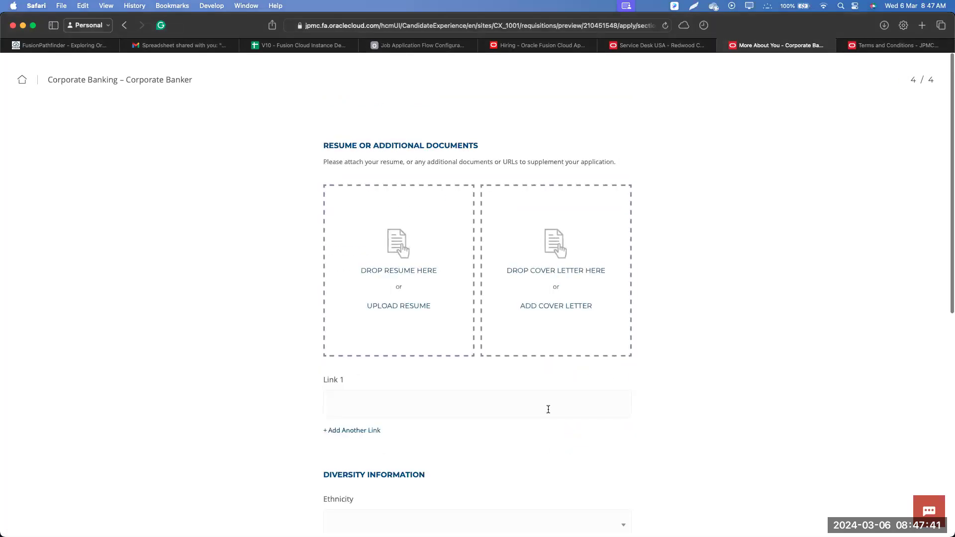
pyautogui.scroll(-10, 548, 409)
pyautogui.moveTo(326, 297)
pyautogui.mouseDown()
pyautogui.moveTo(421, 320)
pyautogui.moveTo(459, 357)
pyautogui.mouseUp()
pyautogui.click(401, 375)
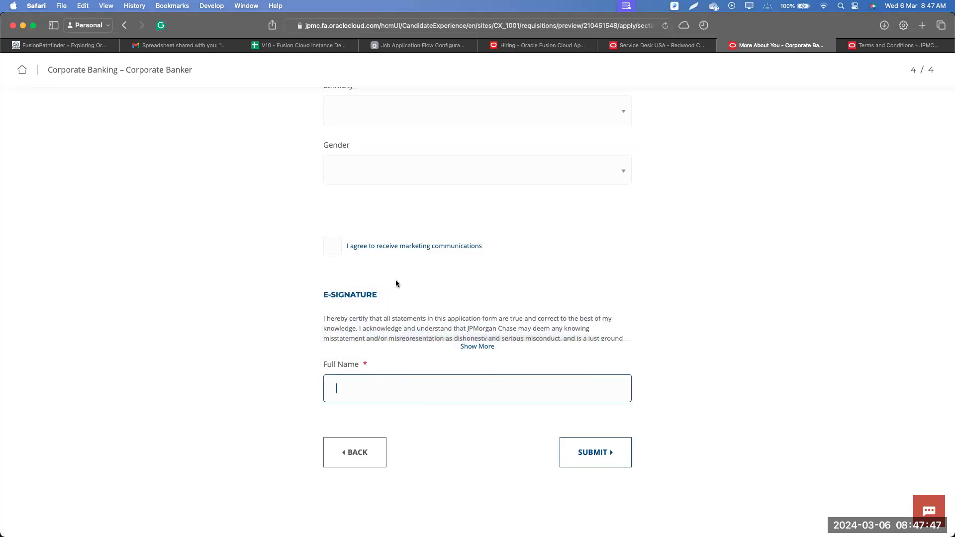
# Step: Compare the Campaign Opt In setting in the flow configuration with the marketing communications consent on the Corporate Banker application
pyautogui.click(422, 45)
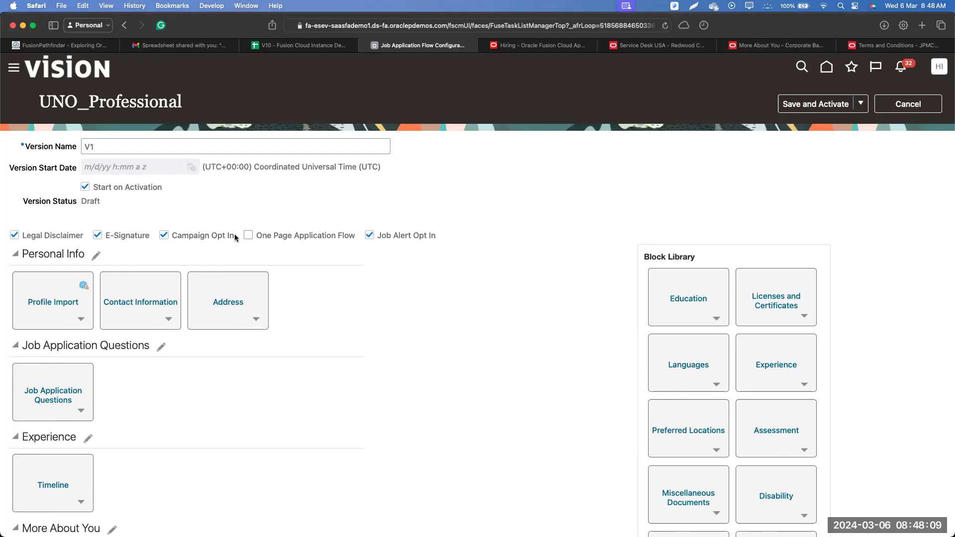
pyautogui.moveTo(234, 238); pyautogui.dragTo(174, 237)
pyautogui.click(406, 313)
pyautogui.click(769, 45)
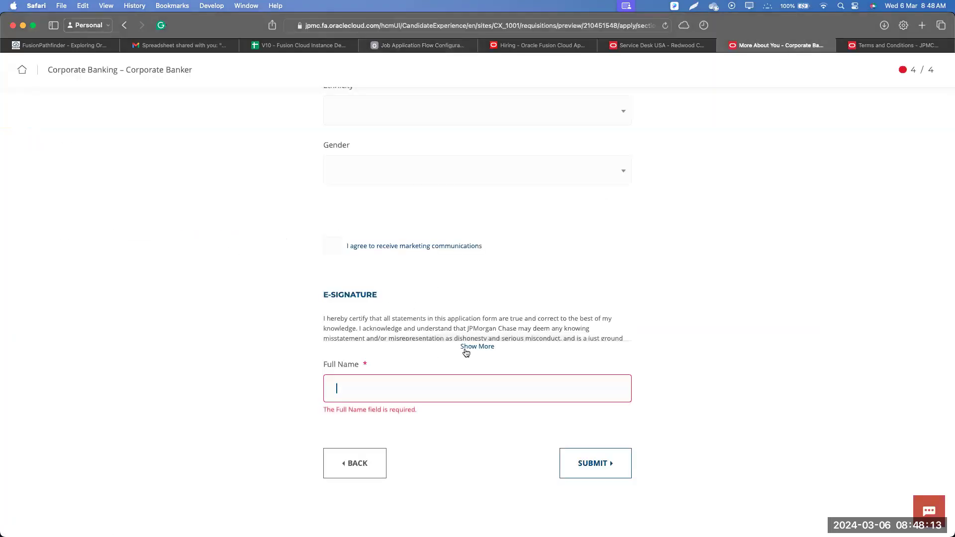
pyautogui.scroll(1, 359, 298)
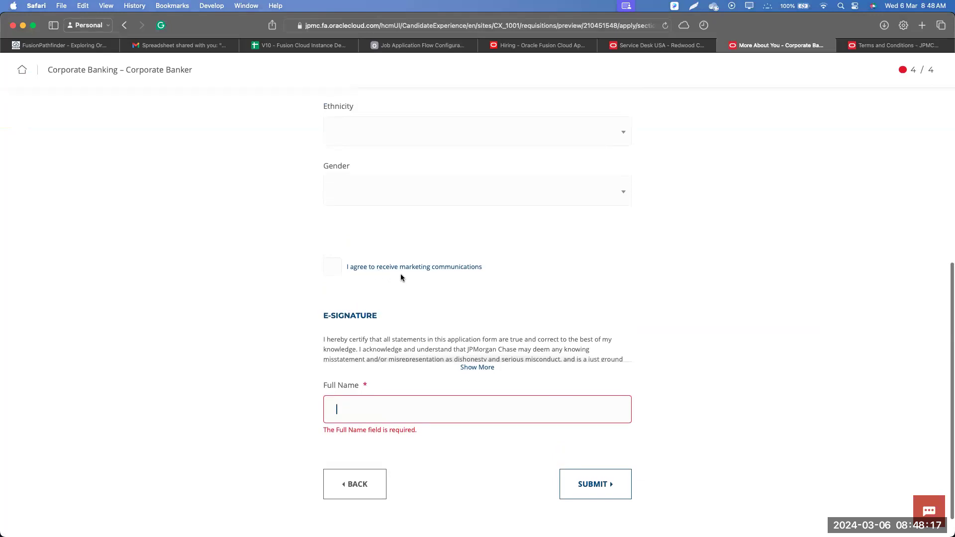
# Step: Start the Team Leader Service Desk USA application on the Redwood careers site by submitting an applicant email address
pyautogui.click(647, 46)
pyautogui.click(389, 338)
pyautogui.write('asdasd!')
pyautogui.write('1')
pyautogui.write('@asda.asd')
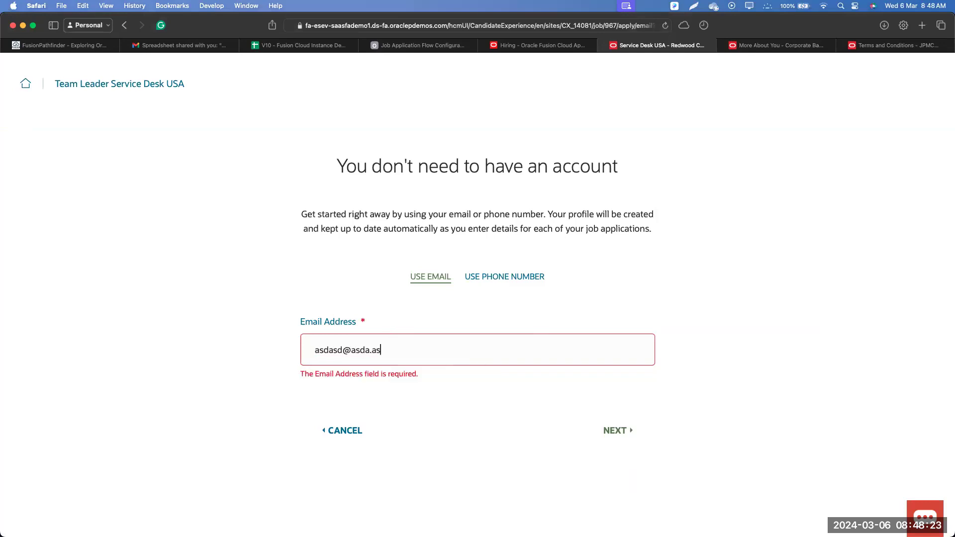
pyautogui.click(632, 426)
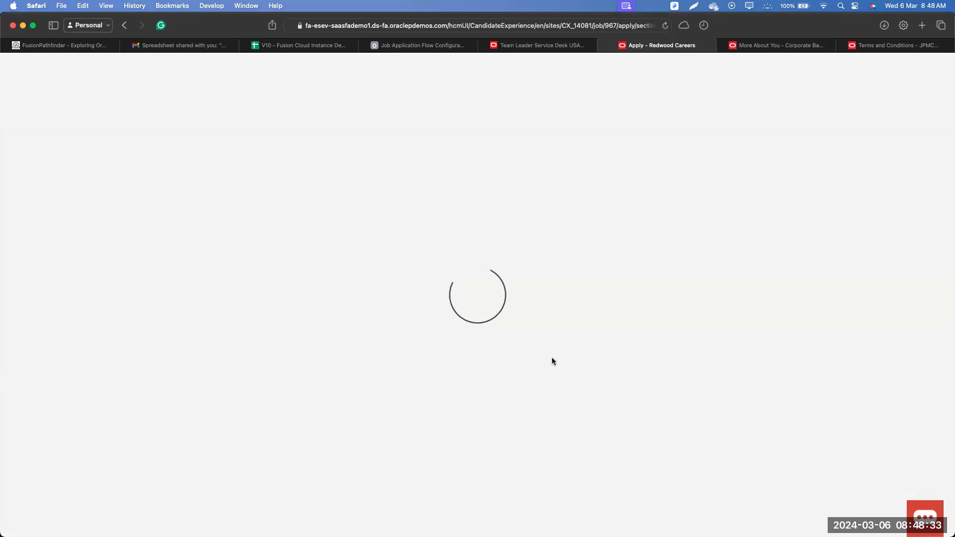
# Step: Examine the job opportunity updates and marketing communications consents at the end of the Team Leader Service Desk USA application
pyautogui.scroll(-20, 523, 338)
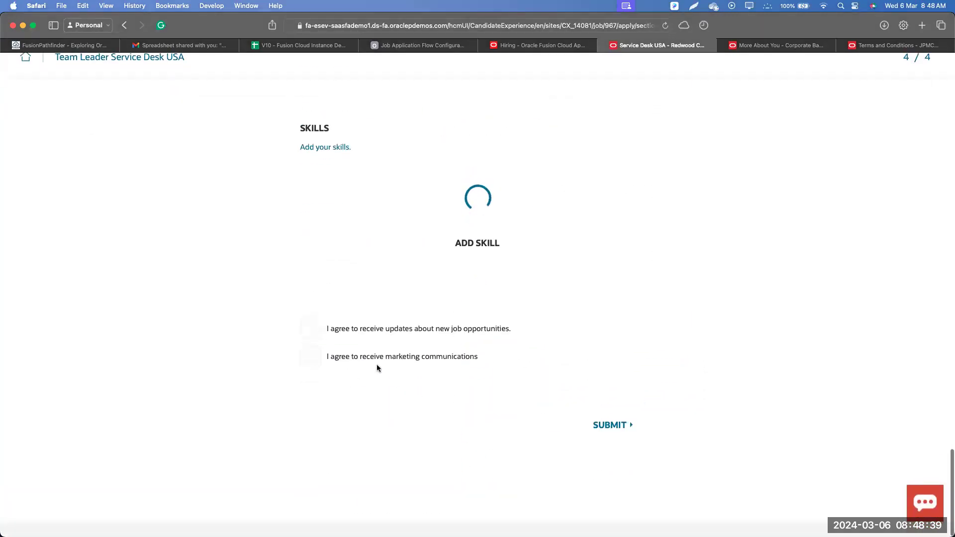
pyautogui.scroll(-2, 531, 444)
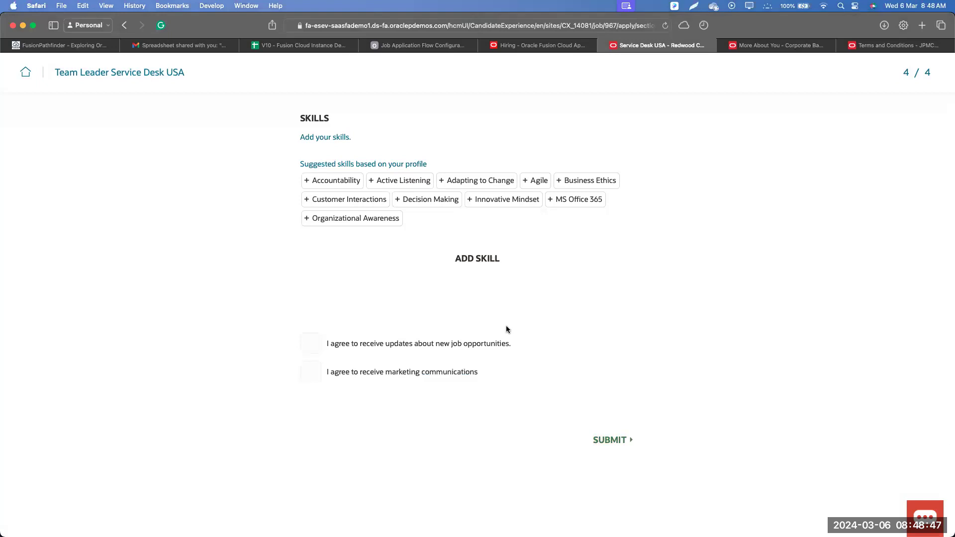
pyautogui.moveTo(479, 372); pyautogui.dragTo(327, 344)
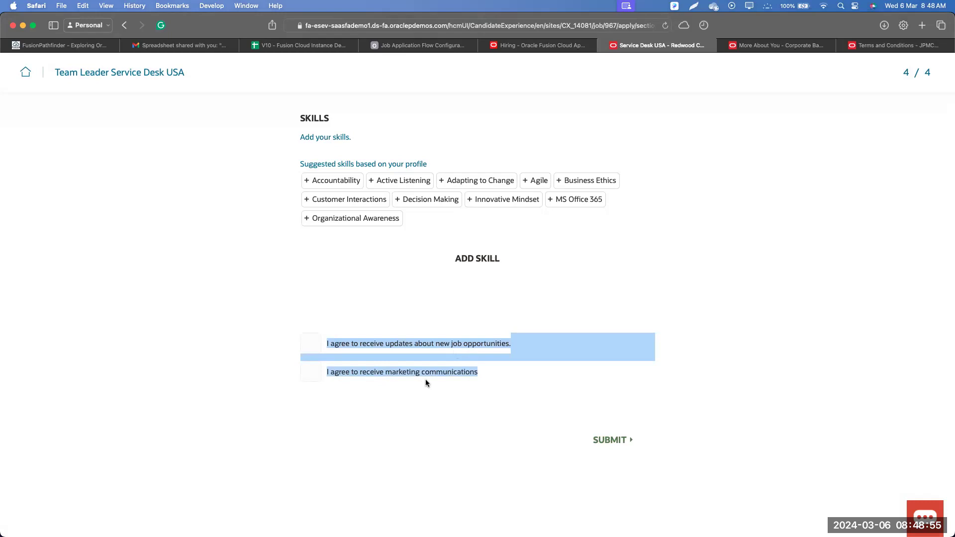
# Step: Match the configuration's Campaign Opt In setting to the marketing communications consent on the Team Leader Service Desk USA application
pyautogui.click(418, 45)
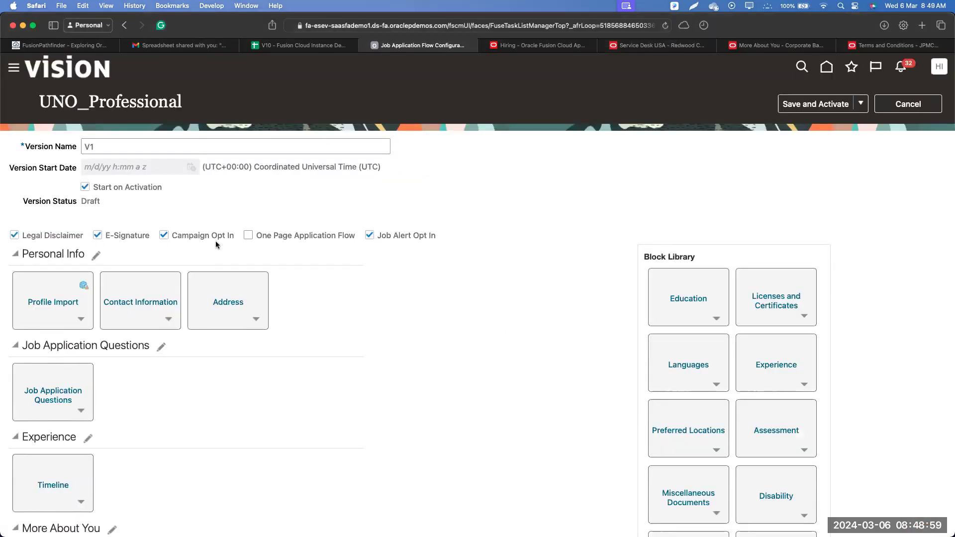
pyautogui.moveTo(234, 238); pyautogui.dragTo(174, 242)
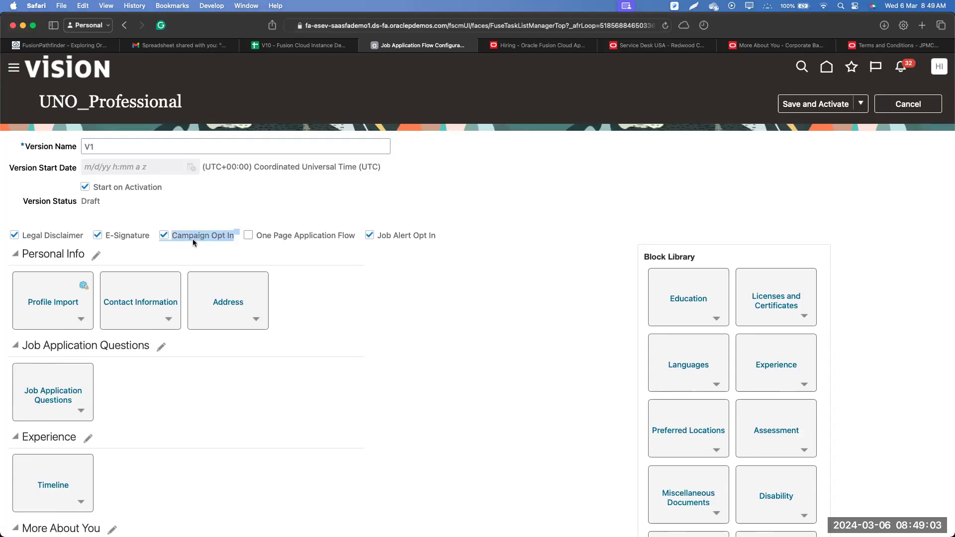
pyautogui.hotkey('ctrl', 'Tab')
pyautogui.hotkey('ctrl', 'Tab')
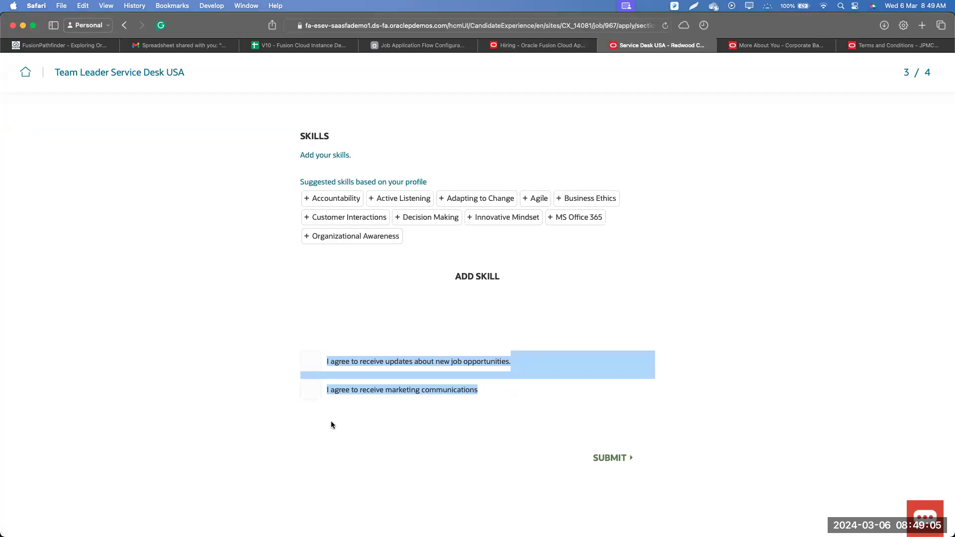
pyautogui.click(439, 411)
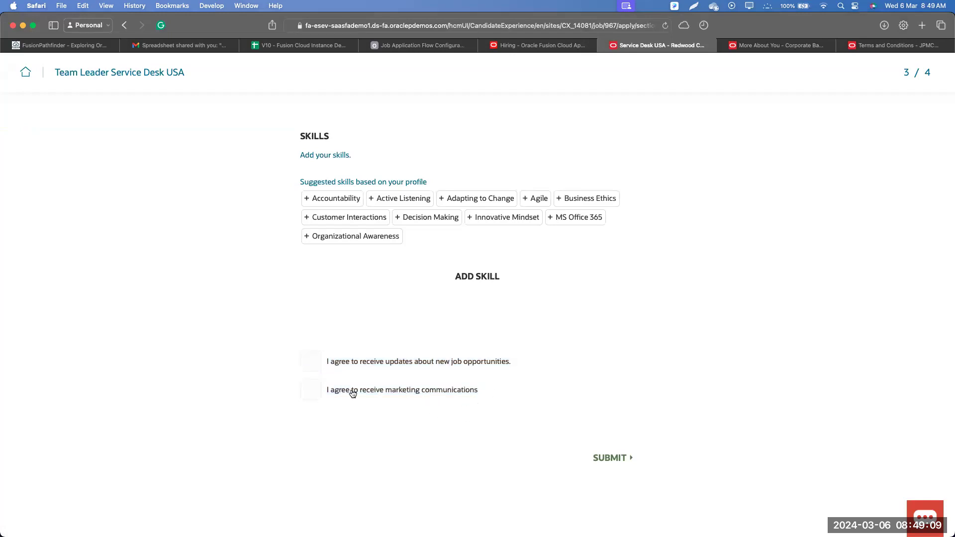
# Step: Match the configuration's Job Alert Opt In setting to the job opportunity updates consent on the Team Leader Service Desk USA application
pyautogui.click(389, 45)
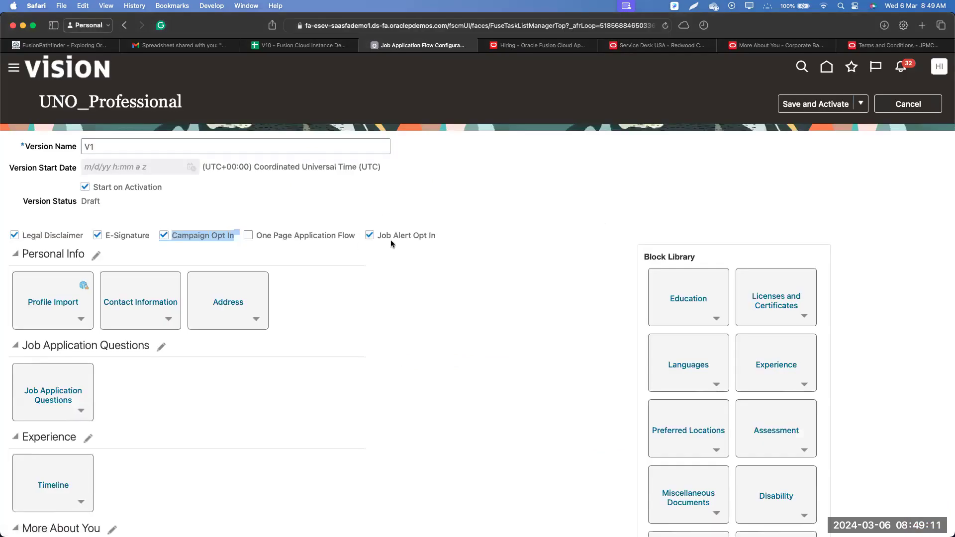
pyautogui.moveTo(440, 234); pyautogui.dragTo(378, 241)
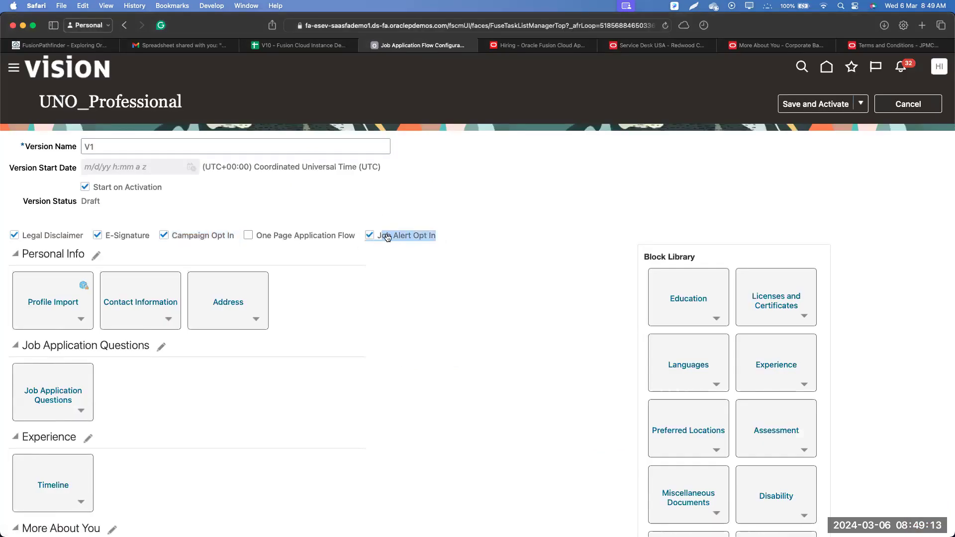
pyautogui.click(633, 46)
pyautogui.moveTo(518, 362); pyautogui.dragTo(334, 362)
# Step: Compare the consents offered on the Corporate Banker and Service Desk applications, and return to the UNO_Professional flow configuration
pyautogui.hotkey('ctrl', 'Tab')
pyautogui.scroll(-1, 383, 358)
pyautogui.moveTo(493, 255); pyautogui.dragTo(350, 263)
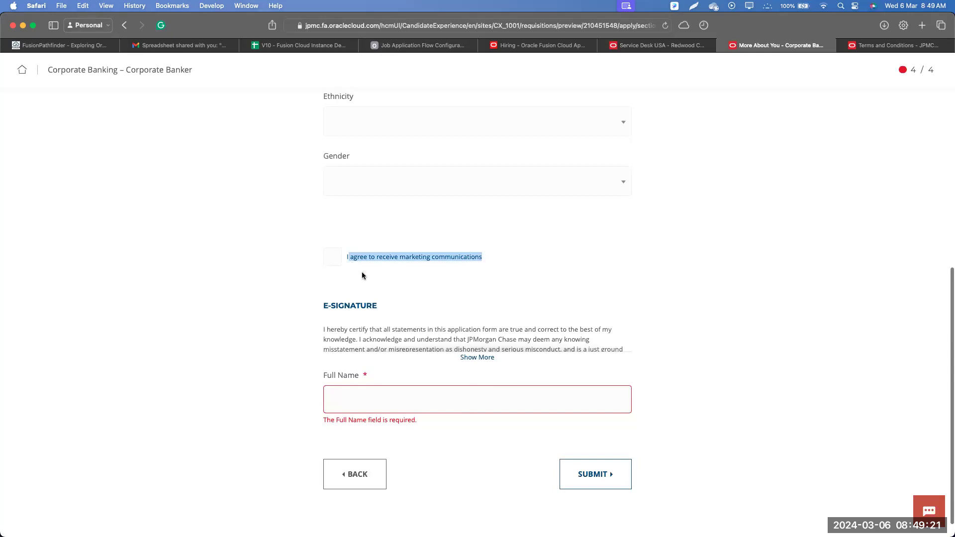
pyautogui.hotkey('ctrl', 'shift', 'Tab')
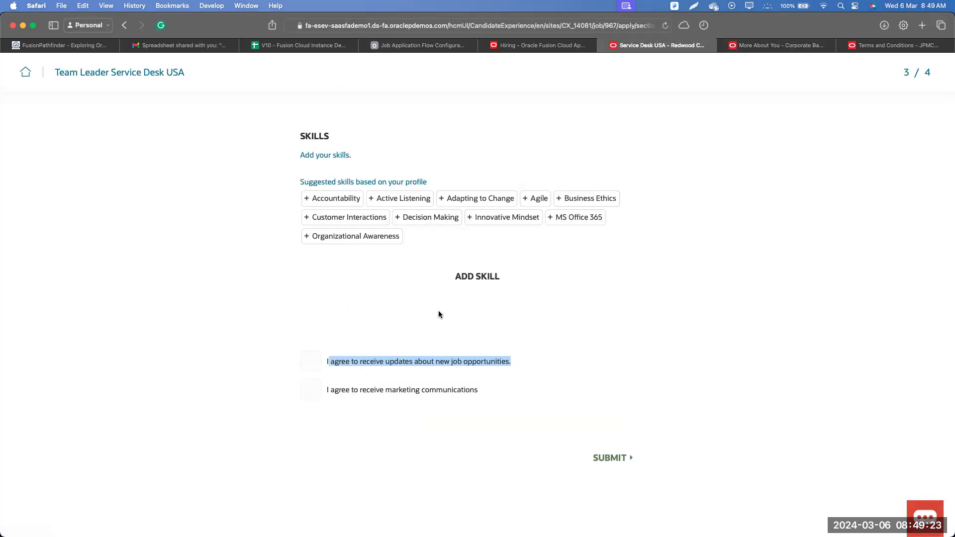
pyautogui.click(423, 45)
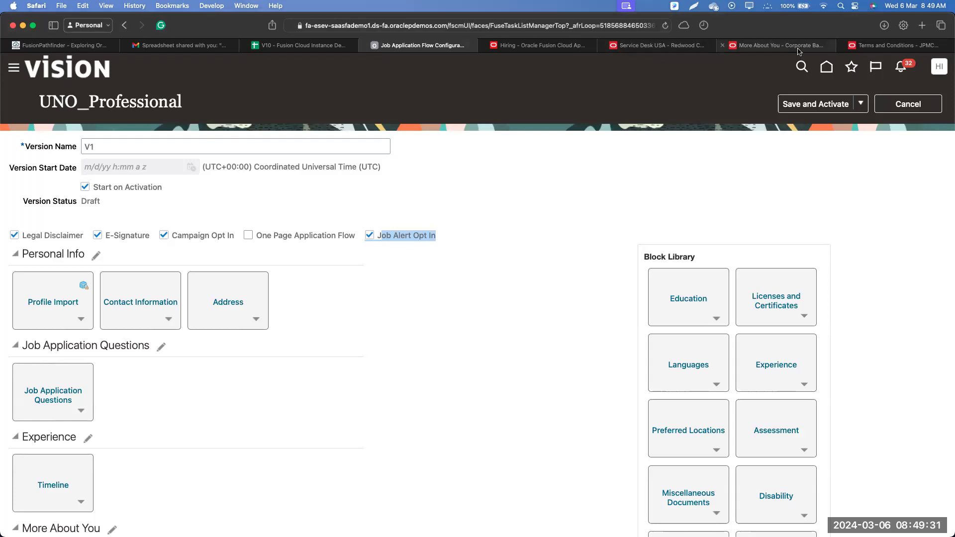
# Step: Step through sections 1 to 4 of the Corporate Banker application to examine its multi-page flow
pyautogui.click(781, 46)
pyautogui.scroll(2, 261, 265)
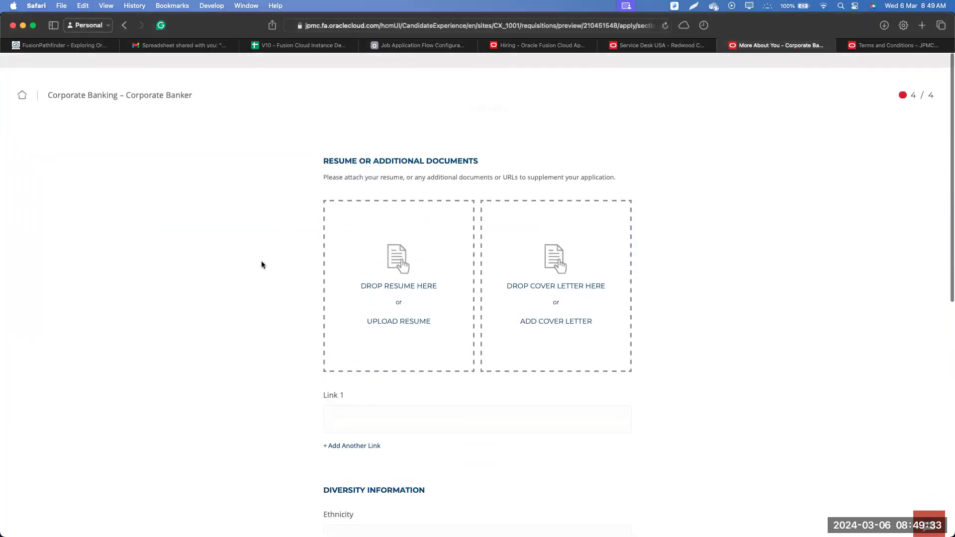
pyautogui.moveTo(890, 84)
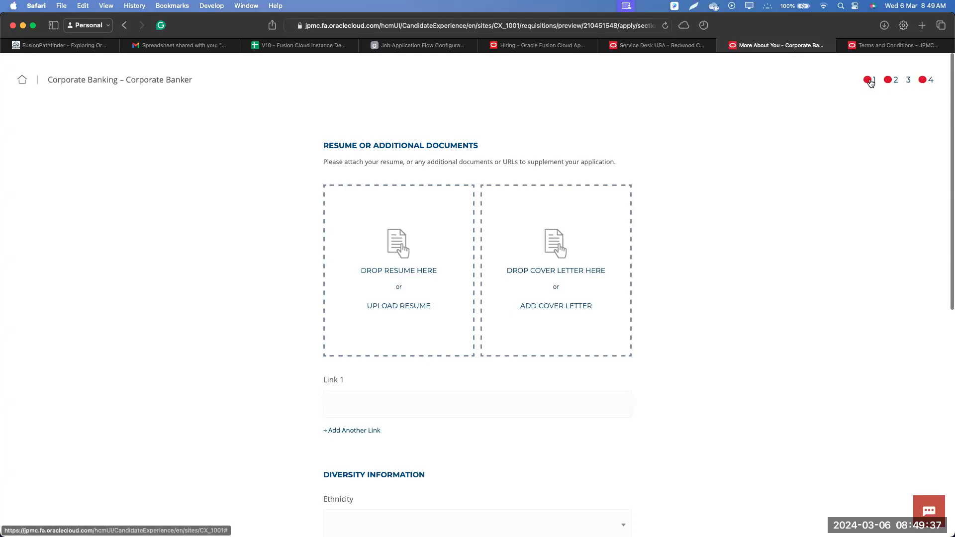
pyautogui.click(869, 81)
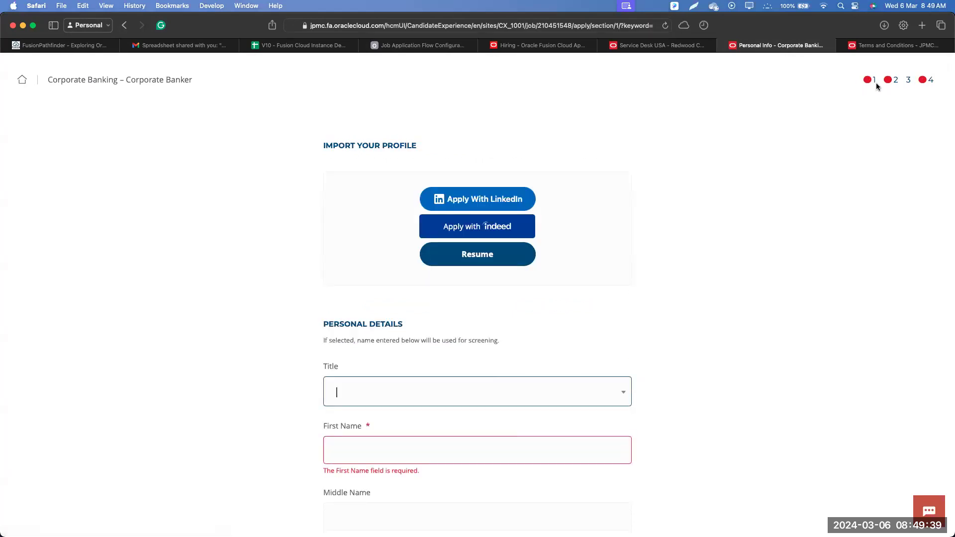
pyautogui.click(891, 81)
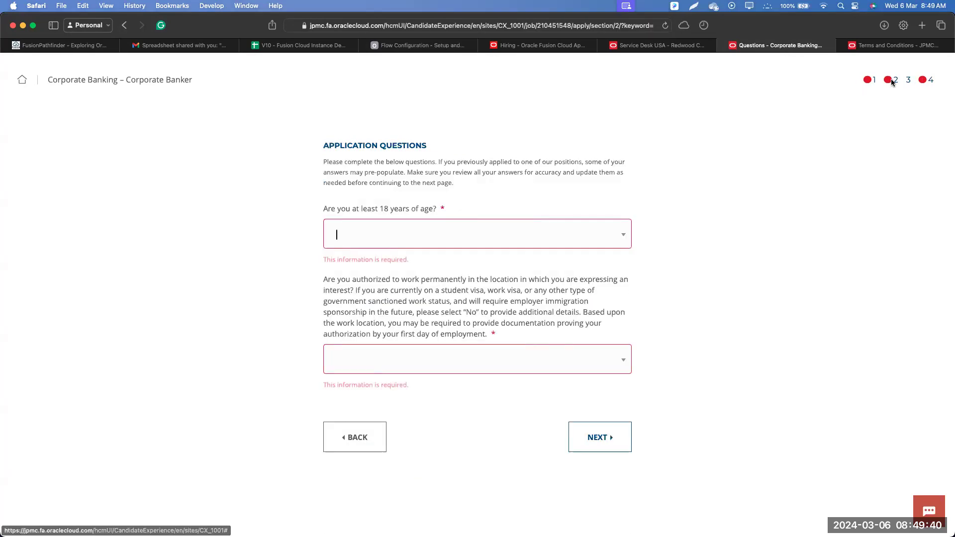
pyautogui.click(921, 85)
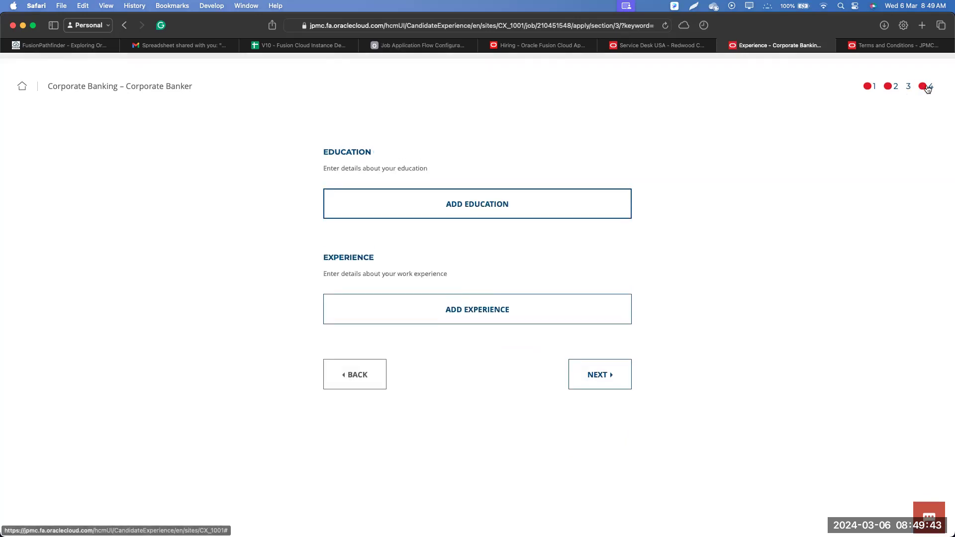
pyautogui.click(927, 87)
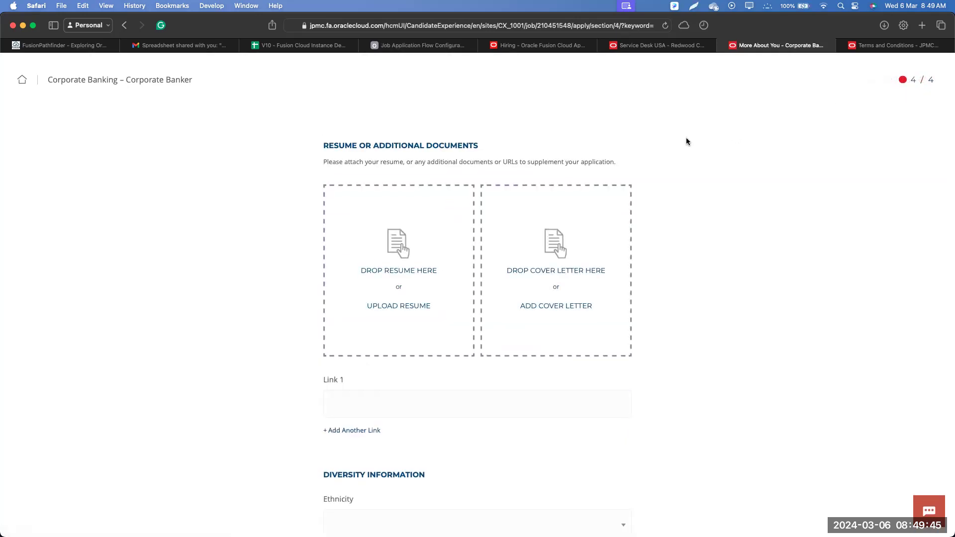
# Step: Go through sections 2, 3 and 4 of the Team Leader Service Desk USA application to examine its one-page flow
pyautogui.click(675, 46)
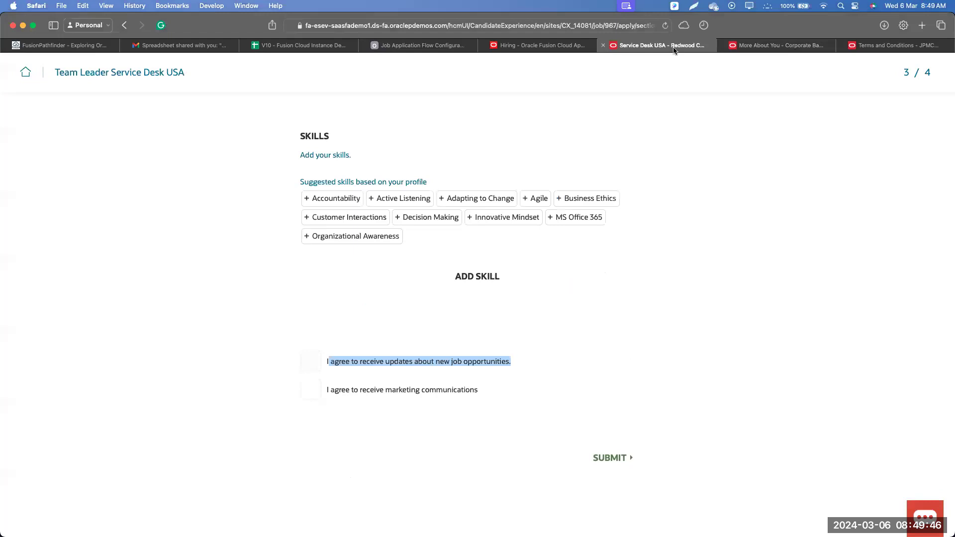
pyautogui.click(756, 360)
pyautogui.scroll(10, 697, 373)
pyautogui.scroll(10, 699, 374)
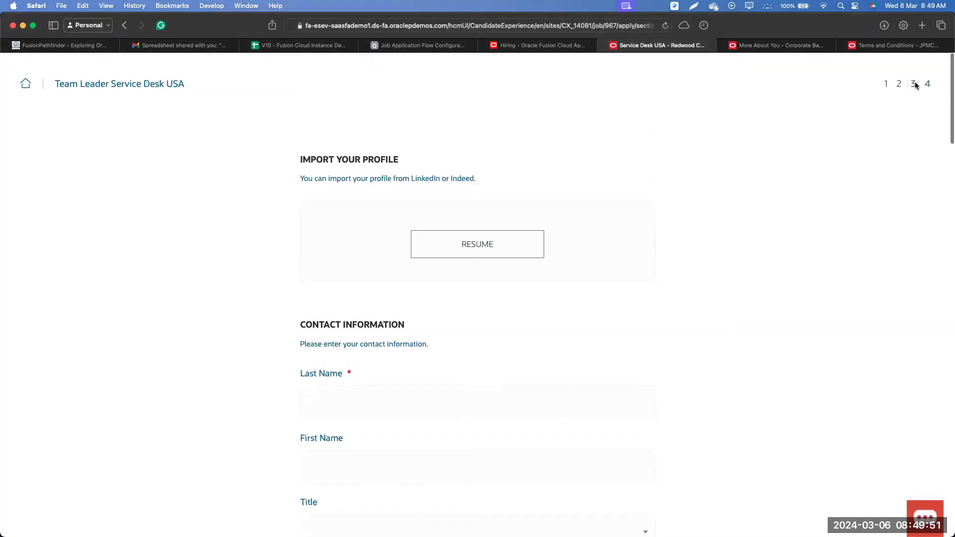
pyautogui.click(900, 86)
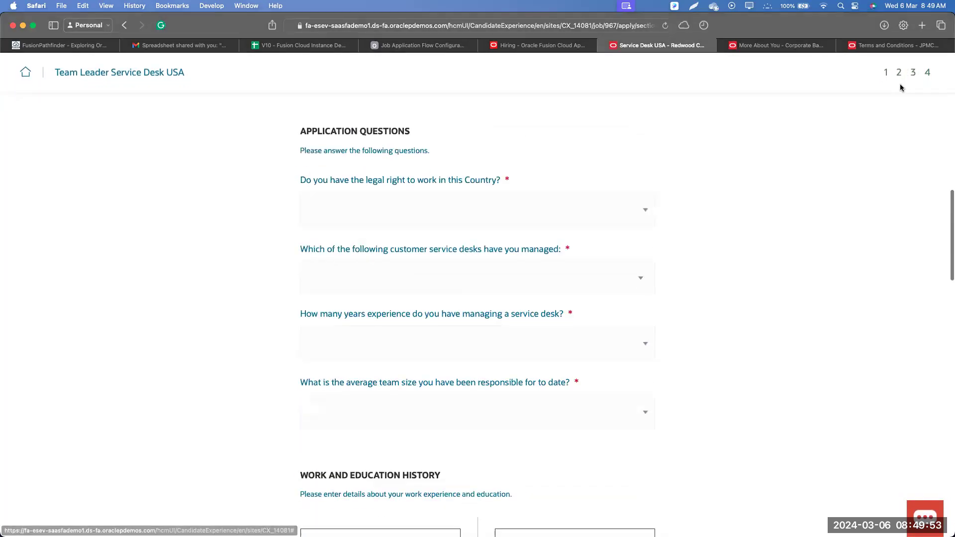
pyautogui.click(913, 75)
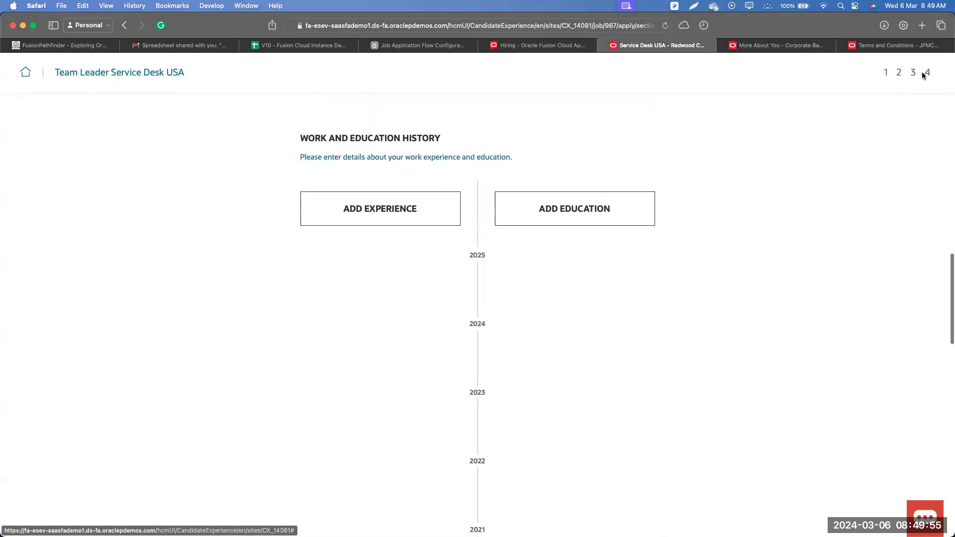
pyautogui.click(927, 73)
pyautogui.scroll(20, 631, 327)
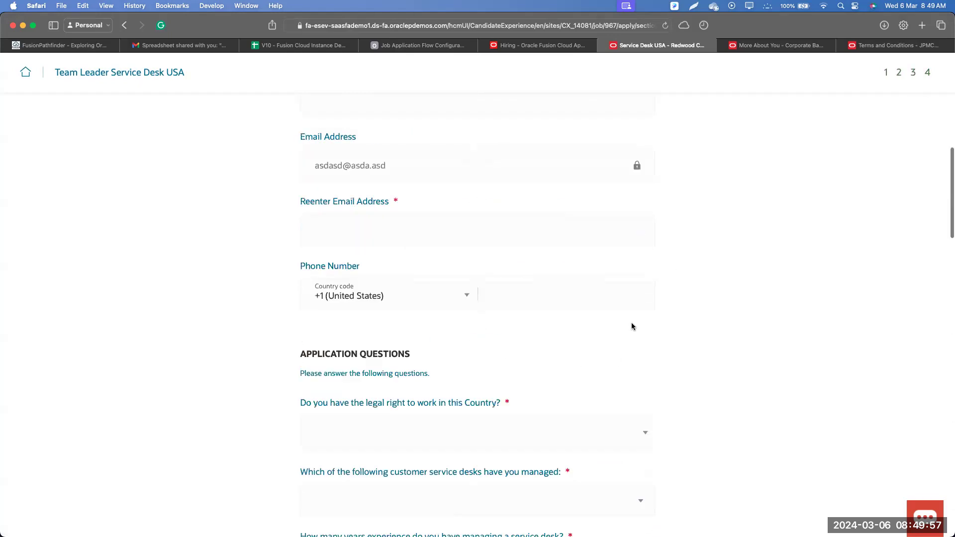
# Step: Compare the full Team Leader Service Desk USA application page with the One Page Application Flow setting in the UNO_Professional configuration
pyautogui.scroll(-20, 631, 327)
pyautogui.scroll(-10, 631, 327)
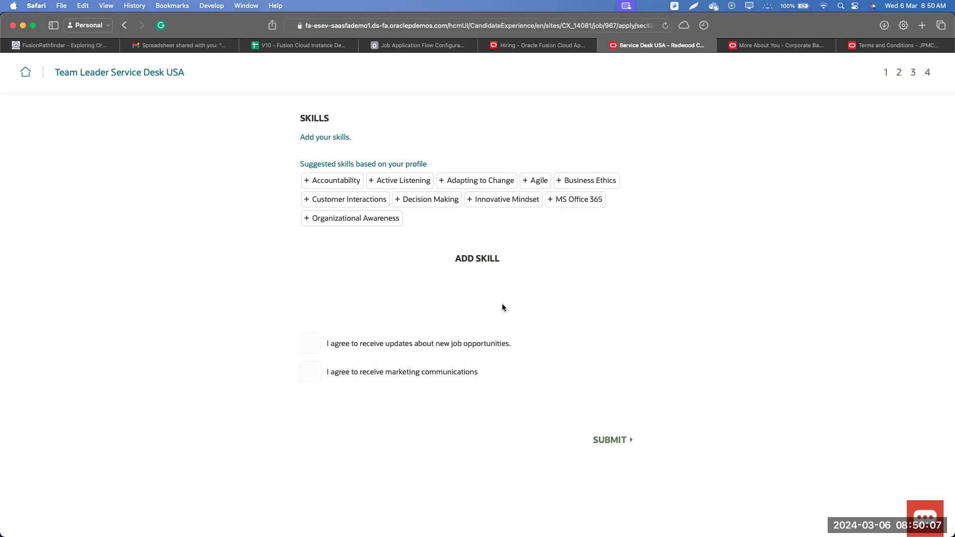
pyautogui.click(393, 45)
pyautogui.click(252, 241)
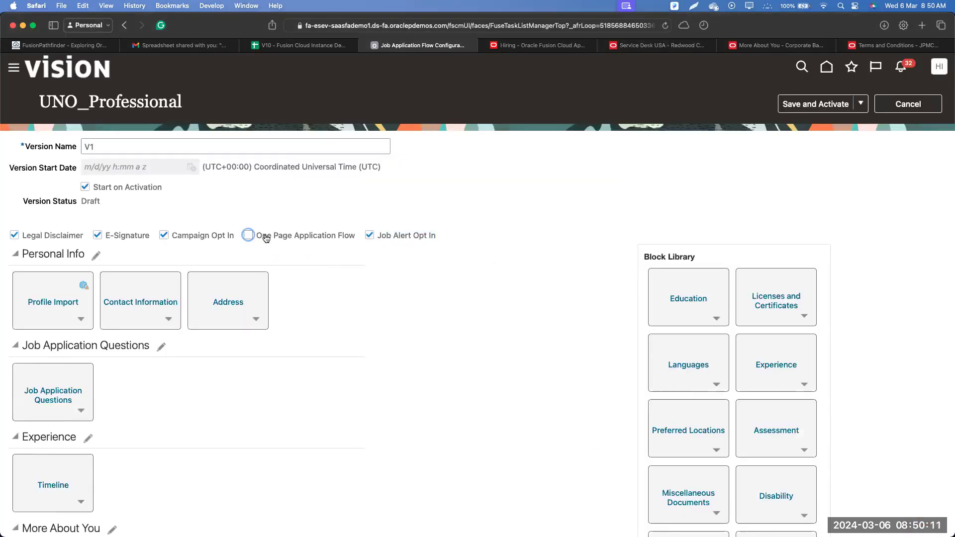
pyautogui.click(657, 46)
pyautogui.scroll(10, 658, 224)
pyautogui.scroll(10, 658, 226)
pyautogui.scroll(-20, 657, 226)
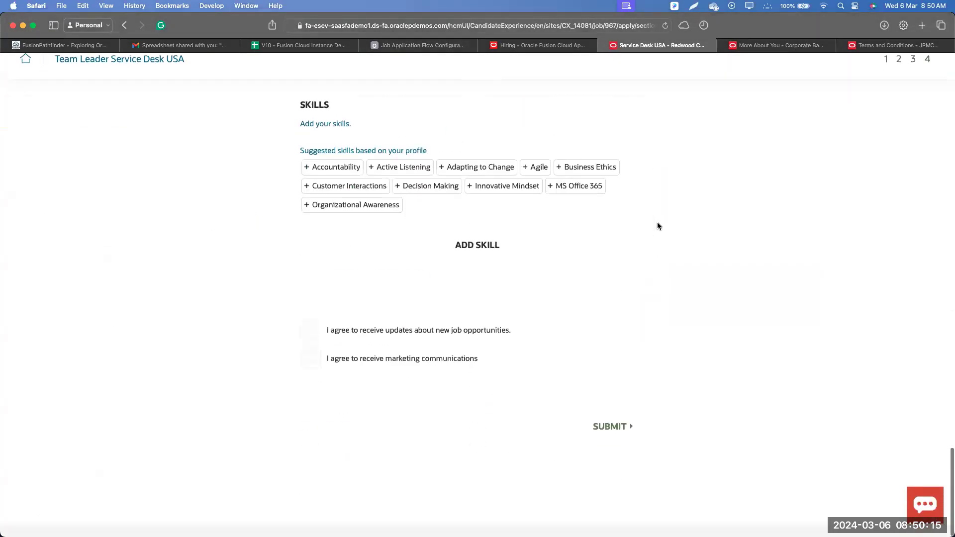
pyautogui.click(422, 45)
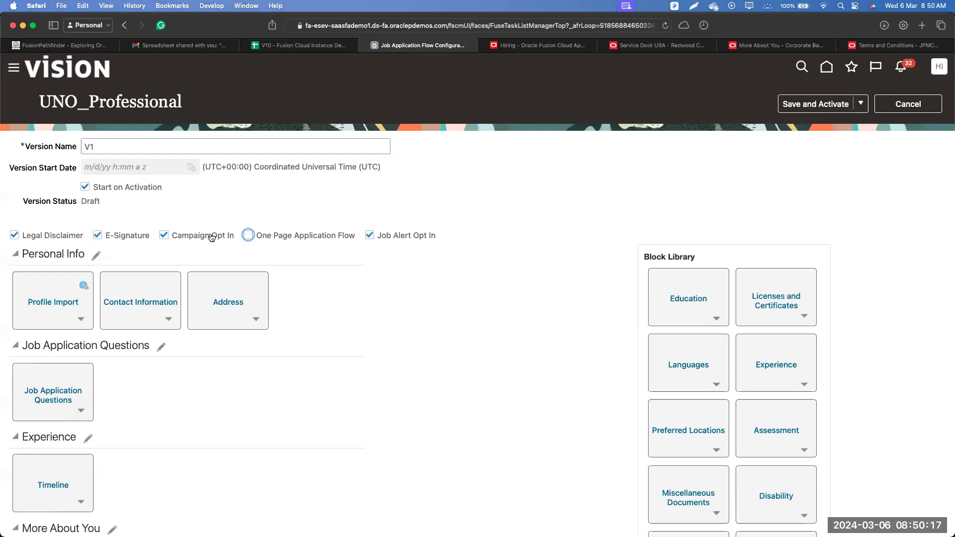
# Step: Go back from section 4 through section 3 to the questions section of the Corporate Banker application to examine its separate pages
pyautogui.click(778, 46)
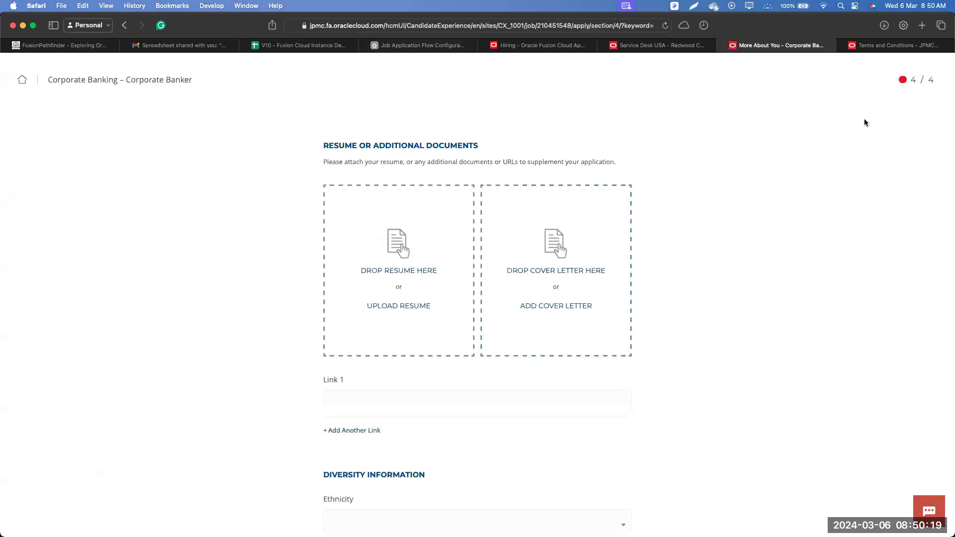
pyautogui.scroll(-10, 646, 231)
pyautogui.click(368, 465)
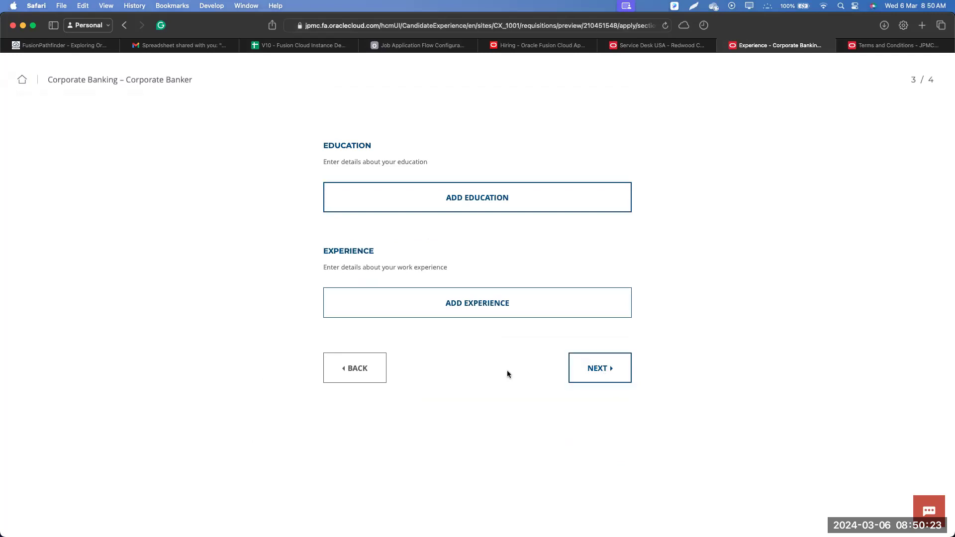
pyautogui.click(332, 359)
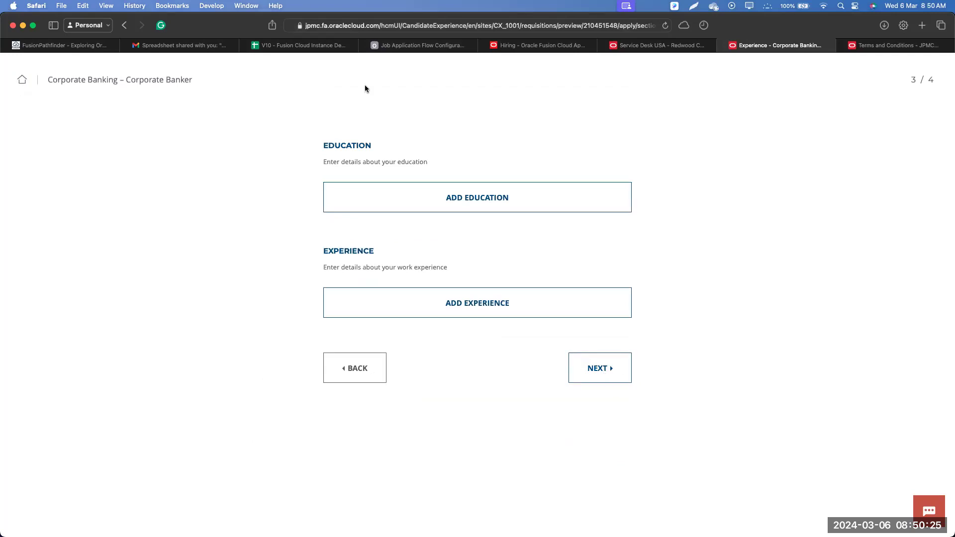
# Step: Return to the UNO_Professional flow configuration and examine its sections, their blocks and the Block Library
pyautogui.click(430, 45)
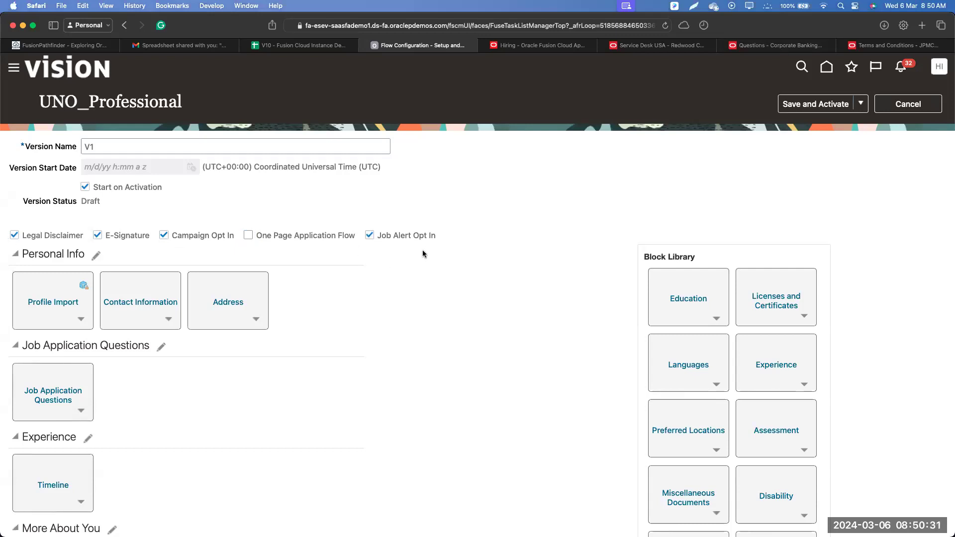
pyautogui.scroll(-3, 423, 254)
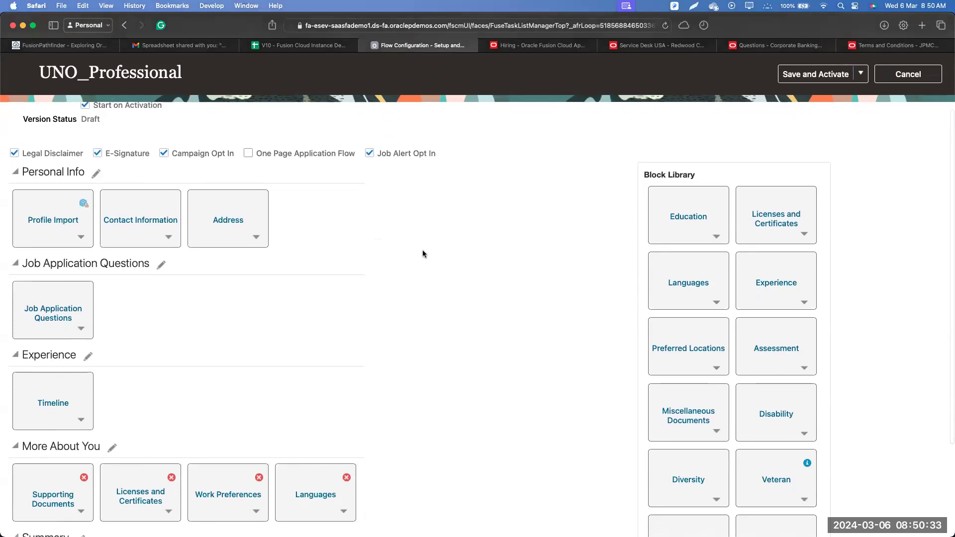
pyautogui.scroll(-3, 423, 253)
pyautogui.scroll(2, 422, 254)
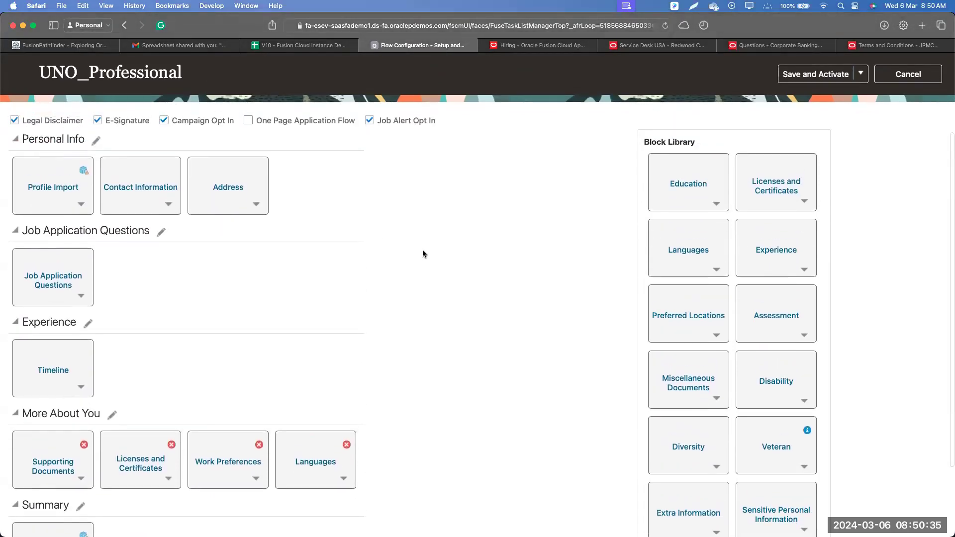